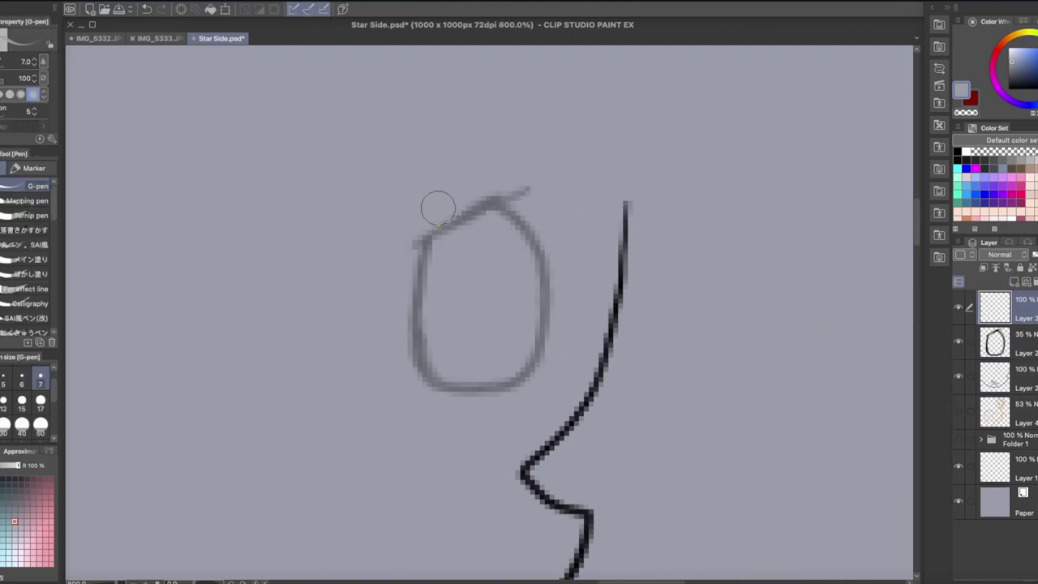
# Step: Ink the eye outline in black over its faded guide, duplicate it onto the sketch's other eye and merge the copies
pyautogui.click(958, 151)
pyautogui.moveTo(435, 205)
pyautogui.mouseDown()
pyautogui.moveTo(418, 345)
pyautogui.moveTo(501, 394)
pyautogui.moveTo(546, 272)
pyautogui.moveTo(453, 206)
pyautogui.moveTo(426, 243)
pyautogui.mouseUp()
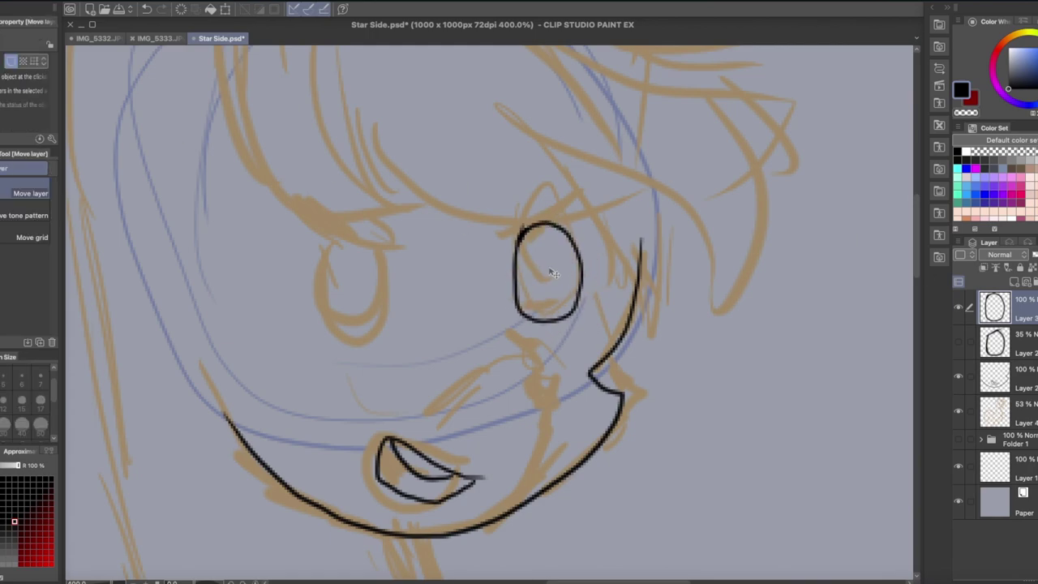
pyautogui.moveTo(552, 273); pyautogui.dragTo(370, 268)
pyautogui.hotkey('ctrl', 'c')
pyautogui.hotkey('ctrl', 'v')
pyautogui.hotkey('ctrl', 'e')
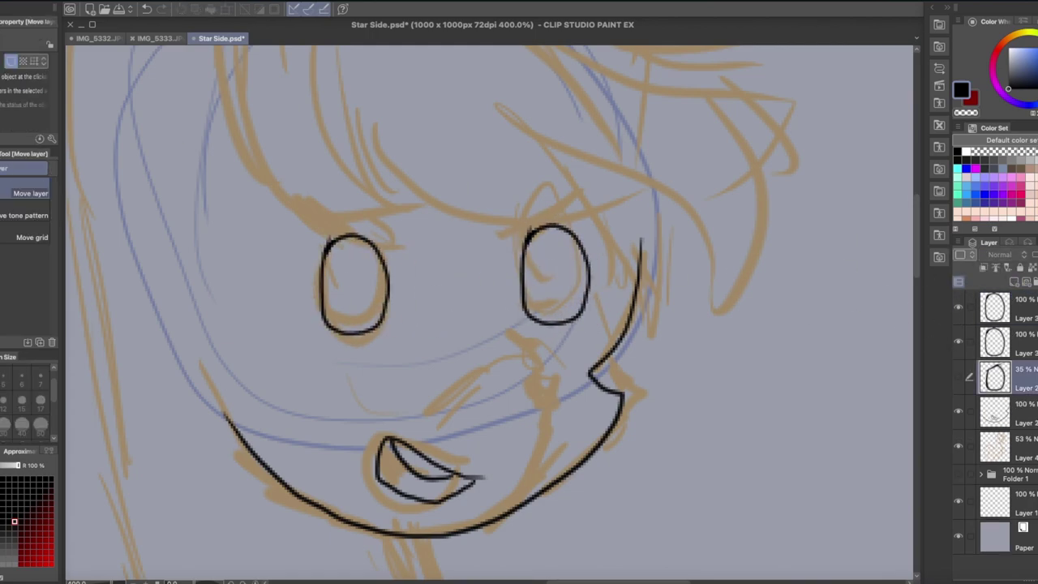
pyautogui.hotkey('ctrl', 'e')
# Step: Touch up the rounded outline of the near eye with the G-pen and the Snap eraser
pyautogui.moveTo(529, 199); pyautogui.dragTo(594, 304)
pyautogui.press('p')
pyautogui.moveTo(448, 353)
pyautogui.mouseDown()
pyautogui.moveTo(474, 280)
pyautogui.moveTo(479, 325)
pyautogui.mouseUp()
pyautogui.press('e')
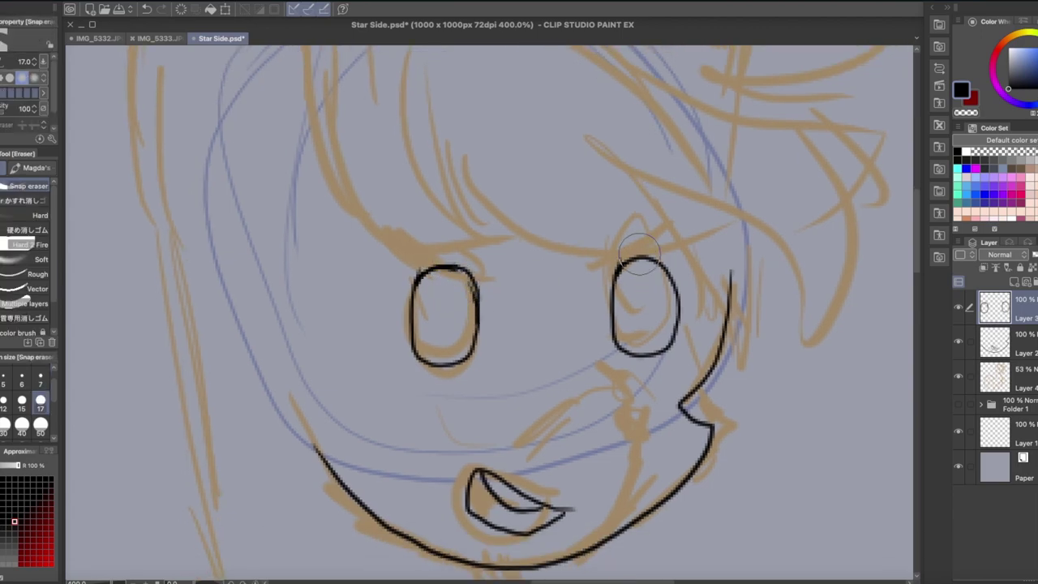
pyautogui.scroll(3, 645, 207)
pyautogui.scroll(-3, 524, 359)
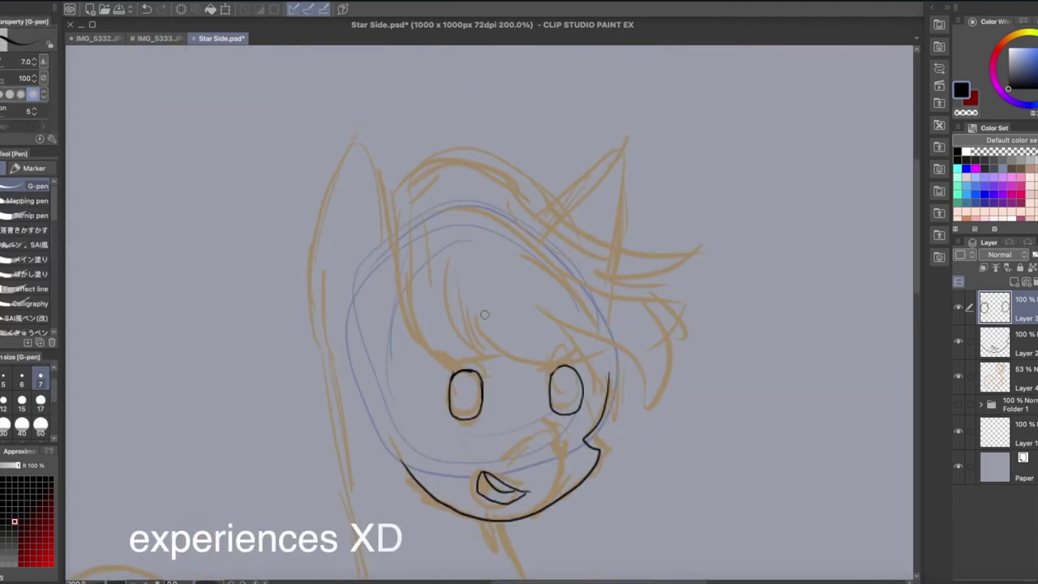
# Step: Ink the fringe, the swept front hair and the curled mane behind the head with the size 7 G-pen
pyautogui.press('p')
pyautogui.moveTo(403, 246)
pyautogui.mouseDown()
pyautogui.moveTo(401, 277)
pyautogui.moveTo(465, 357)
pyautogui.mouseUp()
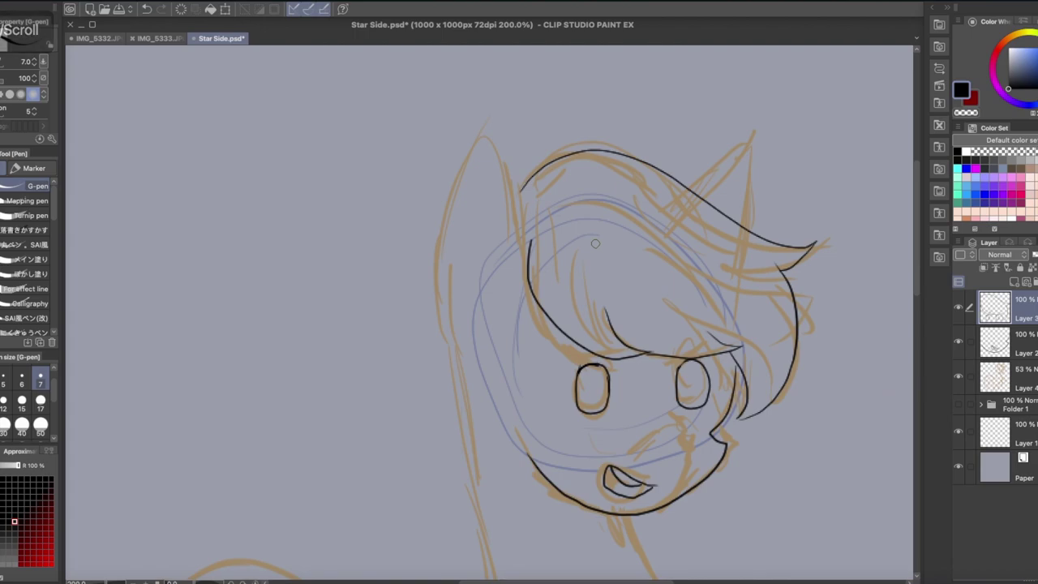
pyautogui.moveTo(307, 272)
pyautogui.mouseDown()
pyautogui.moveTo(418, 147)
pyautogui.moveTo(361, 391)
pyautogui.mouseUp()
pyautogui.scroll(5, 429, 434)
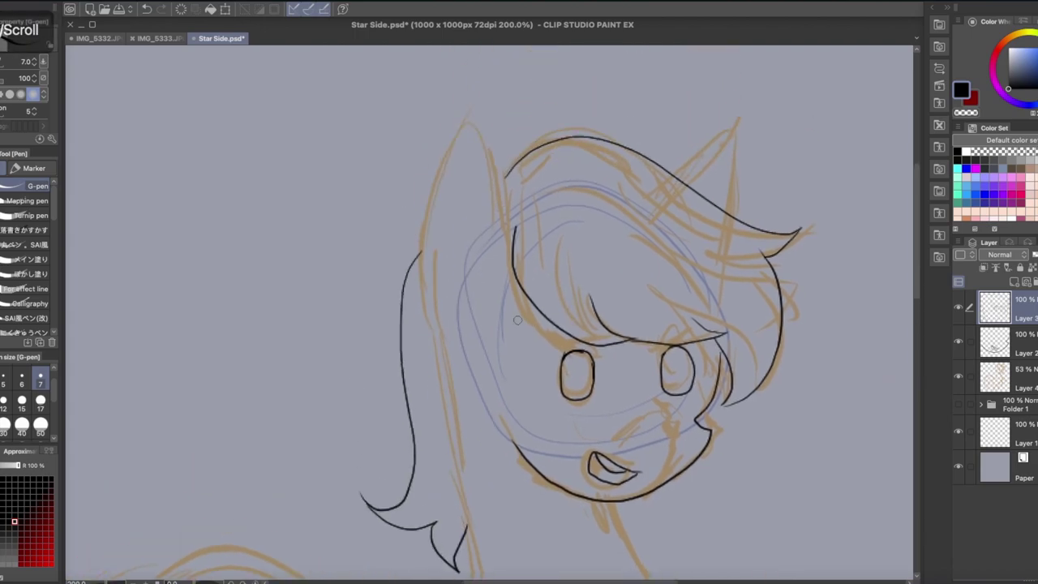
# Step: Ink the ears with the inner ear line and reinforce the fringe line and its pointed tip
pyautogui.moveTo(348, 483); pyautogui.dragTo(341, 373)
pyautogui.moveTo(349, 486)
pyautogui.mouseDown()
pyautogui.moveTo(335, 275)
pyautogui.moveTo(519, 278)
pyautogui.mouseUp()
pyautogui.moveTo(386, 260); pyautogui.dragTo(200, 318)
pyautogui.moveTo(421, 486)
pyautogui.mouseDown()
pyautogui.moveTo(433, 321)
pyautogui.moveTo(337, 223)
pyautogui.mouseUp()
pyautogui.moveTo(642, 299); pyautogui.dragTo(670, 261)
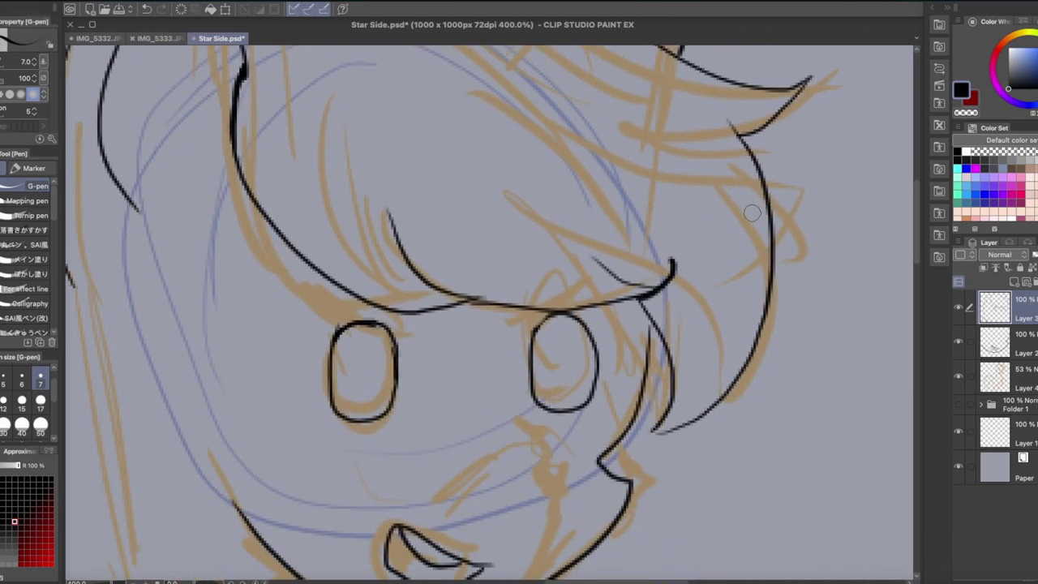
pyautogui.moveTo(751, 212); pyautogui.dragTo(770, 156)
# Step: Ink the back of the neck and continue the line along the pony's back to the rump
pyautogui.moveTo(92, 250); pyautogui.dragTo(345, 144)
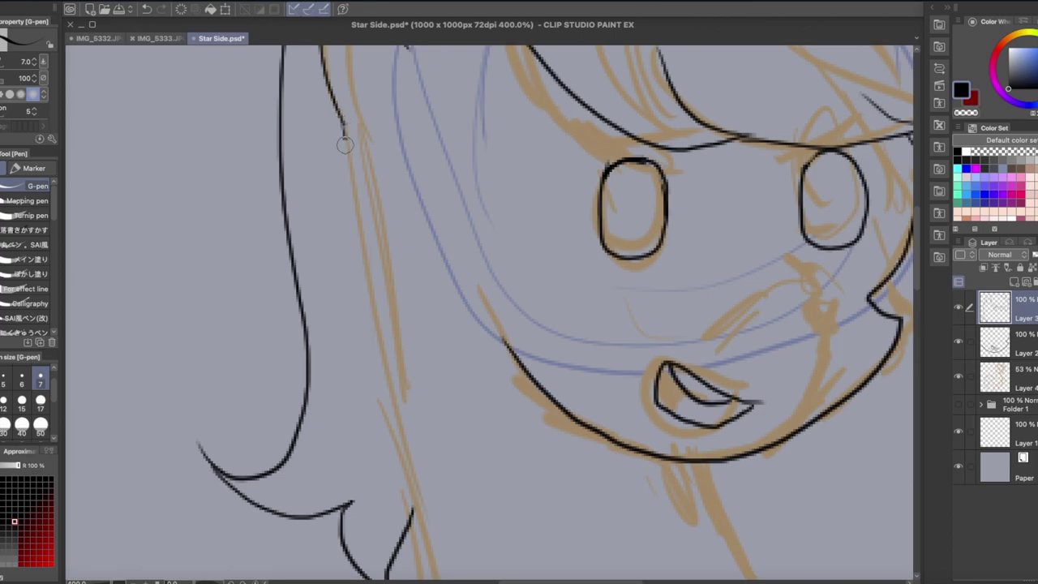
pyautogui.scroll(-3, 406, 236)
pyautogui.moveTo(433, 475); pyautogui.dragTo(443, 178)
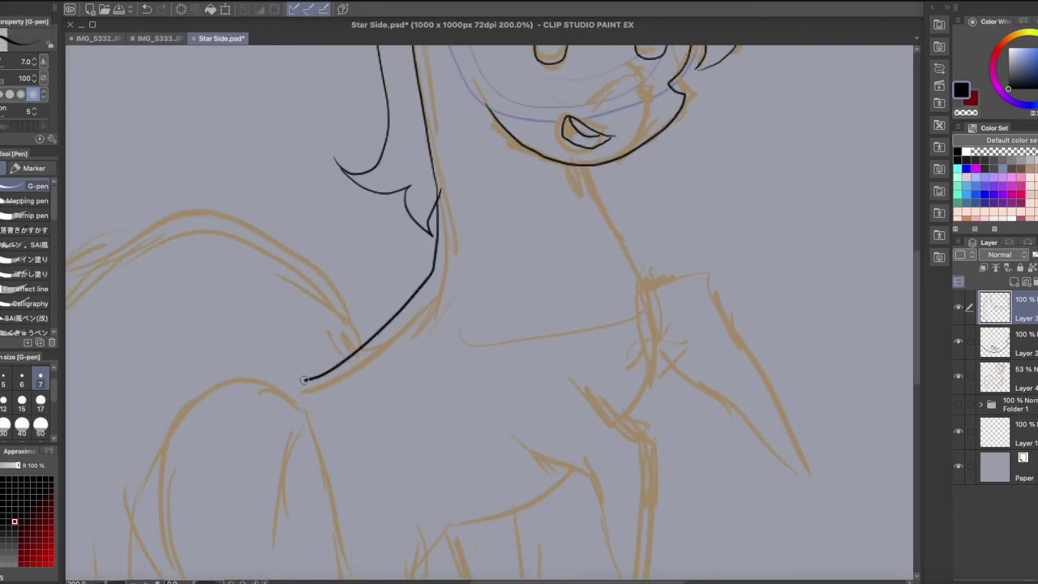
# Step: Ink the near hind leg down to its pointed hoof and the curved belly line in front of it
pyautogui.moveTo(331, 439); pyautogui.dragTo(341, 176)
pyautogui.moveTo(313, 116); pyautogui.dragTo(337, 524)
pyautogui.hotkey('ctrl', 'z')
pyautogui.moveTo(592, 199); pyautogui.dragTo(582, 207)
pyautogui.scroll(-2, 522, 336)
# Step: Ink the tapered far hind leg under the belly, undoing and redrawing its edges
pyautogui.moveTo(507, 202); pyautogui.dragTo(509, 296)
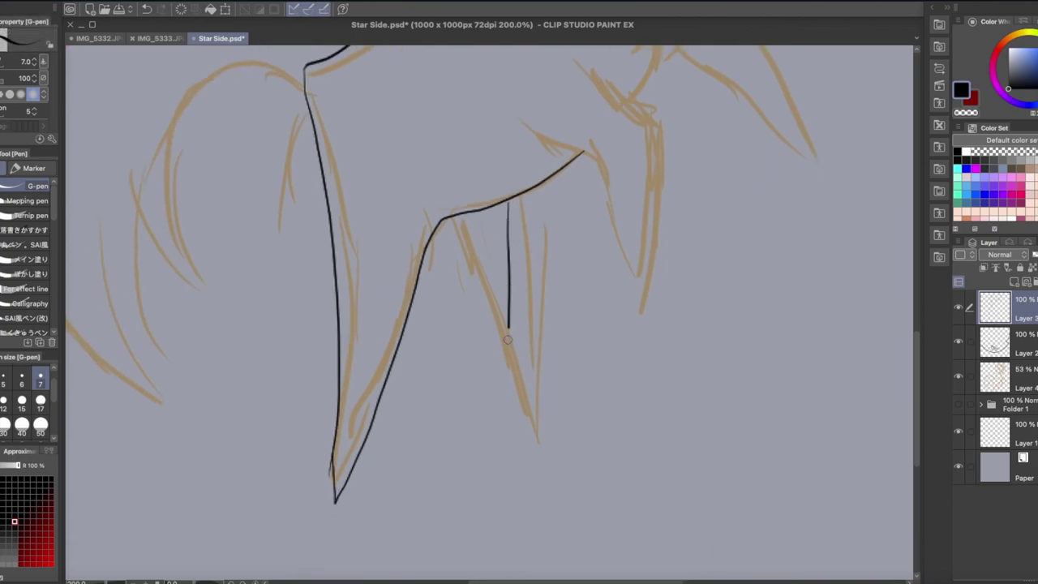
pyautogui.hotkey('ctrl', 'z')
pyautogui.hotkey('ctrl', 'z')
pyautogui.moveTo(527, 212); pyautogui.dragTo(535, 438)
pyautogui.hotkey('ctrl', 'z')
pyautogui.moveTo(523, 212)
pyautogui.mouseDown()
pyautogui.moveTo(536, 492)
pyautogui.moveTo(519, 388)
pyautogui.moveTo(444, 260)
pyautogui.mouseUp()
pyautogui.hotkey('ctrl', 'z')
pyautogui.moveTo(523, 195)
pyautogui.mouseDown()
pyautogui.moveTo(476, 364)
pyautogui.moveTo(451, 213)
pyautogui.mouseUp()
pyautogui.moveTo(542, 97); pyautogui.dragTo(503, 340)
pyautogui.moveTo(477, 174); pyautogui.dragTo(556, 401)
pyautogui.hotkey('ctrl', 'z')
# Step: Ink the chest curve and both edges of the raised front leg
pyautogui.scroll(3, 528, 143)
pyautogui.moveTo(528, 144)
pyautogui.mouseDown()
pyautogui.moveTo(625, 456)
pyautogui.moveTo(579, 181)
pyautogui.moveTo(440, 93)
pyautogui.mouseUp()
pyautogui.moveTo(440, 158)
pyautogui.mouseDown()
pyautogui.moveTo(557, 151)
pyautogui.moveTo(772, 539)
pyautogui.mouseUp()
pyautogui.moveTo(772, 538); pyautogui.dragTo(699, 344)
pyautogui.moveTo(388, 134); pyautogui.dragTo(802, 452)
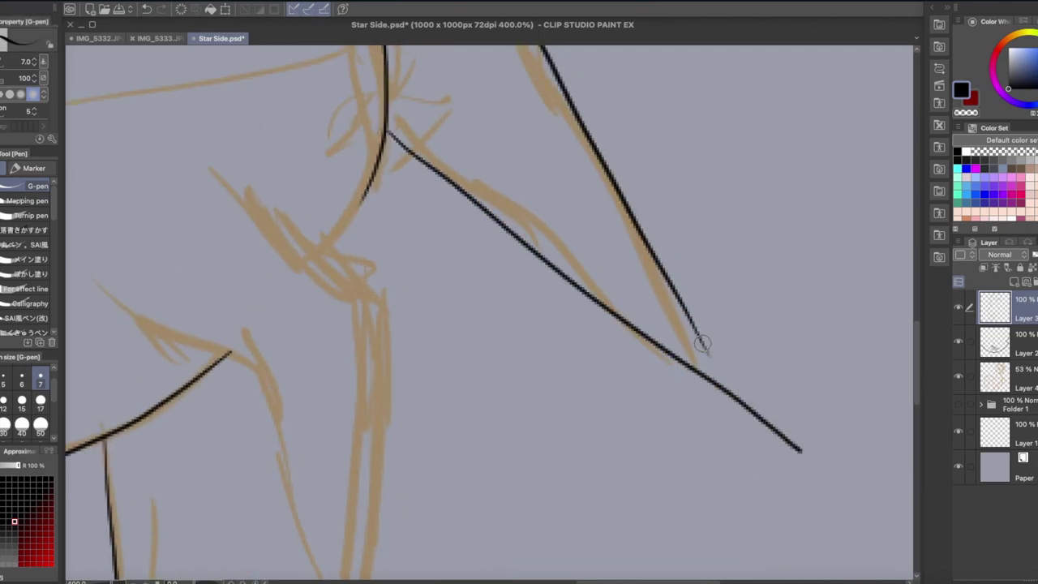
# Step: Redraw the raised front leg's lower edge with a bend near the chest and a straight run to the hoof
pyautogui.press('e')
pyautogui.scroll(-2, 744, 410)
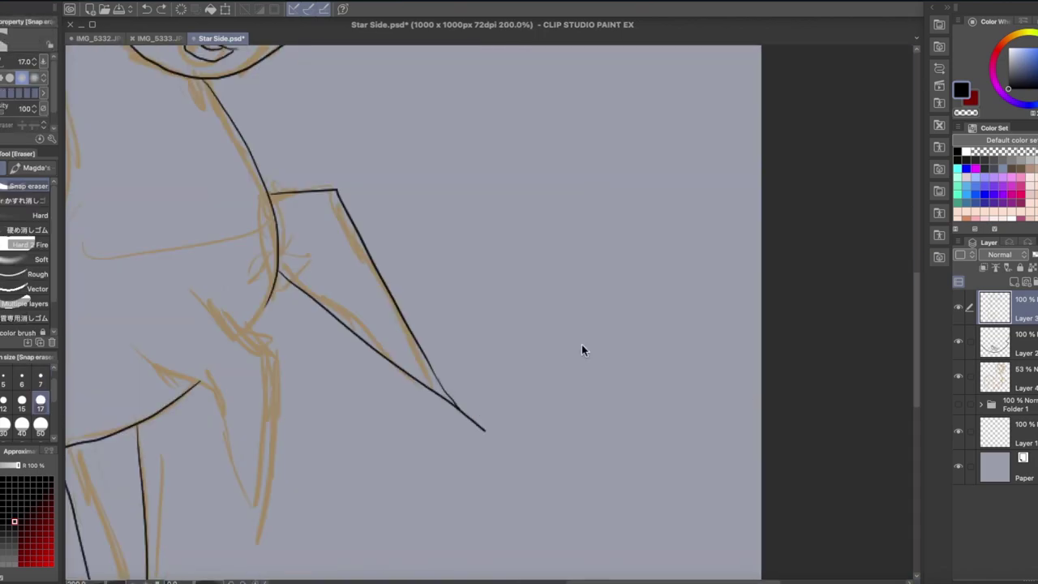
pyautogui.moveTo(283, 253); pyautogui.dragTo(427, 256)
pyautogui.press('p')
pyautogui.hotkey('ctrl', 'z')
pyautogui.moveTo(602, 430); pyautogui.dragTo(578, 371)
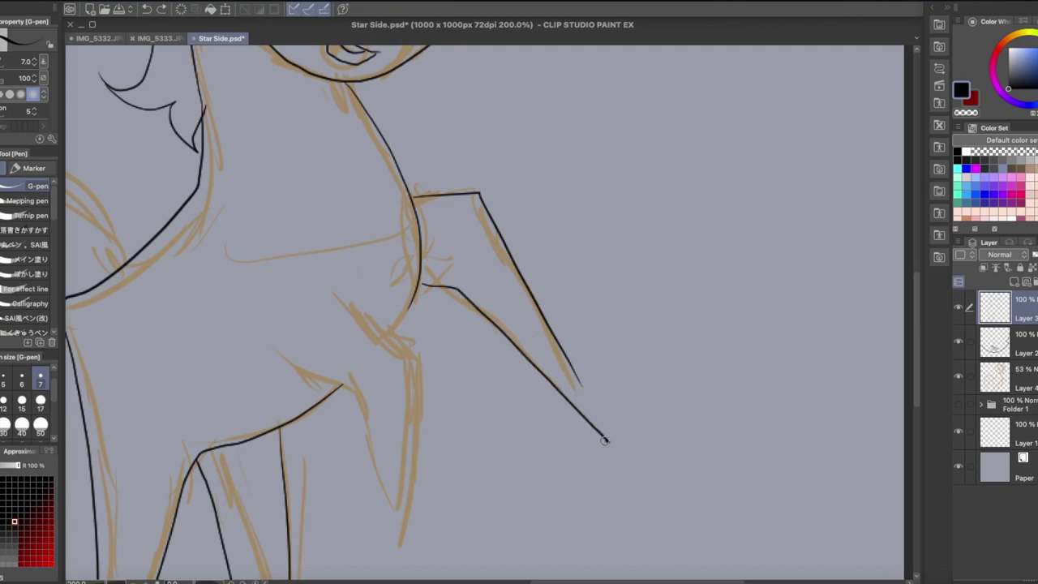
pyautogui.scroll(2, 841, 473)
pyautogui.scroll(-5, 695, 289)
pyautogui.scroll(5, 694, 289)
pyautogui.scroll(-3, 695, 290)
pyautogui.moveTo(734, 59); pyautogui.dragTo(442, 319)
pyautogui.hotkey('ctrl', 'z')
pyautogui.scroll(-4, 418, 310)
pyautogui.hscroll(-4, 418, 309)
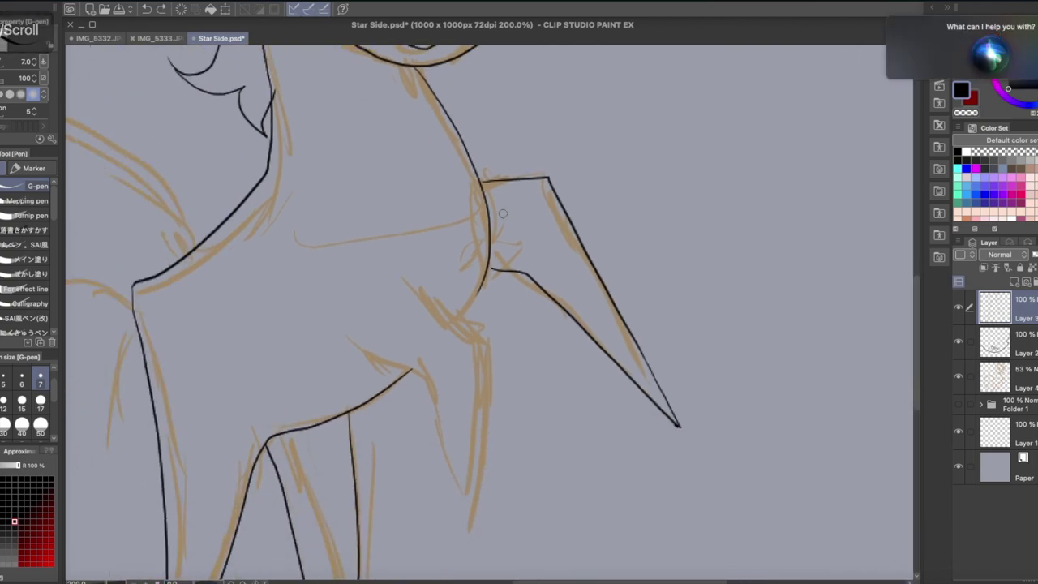
pyautogui.scroll(2, 559, 243)
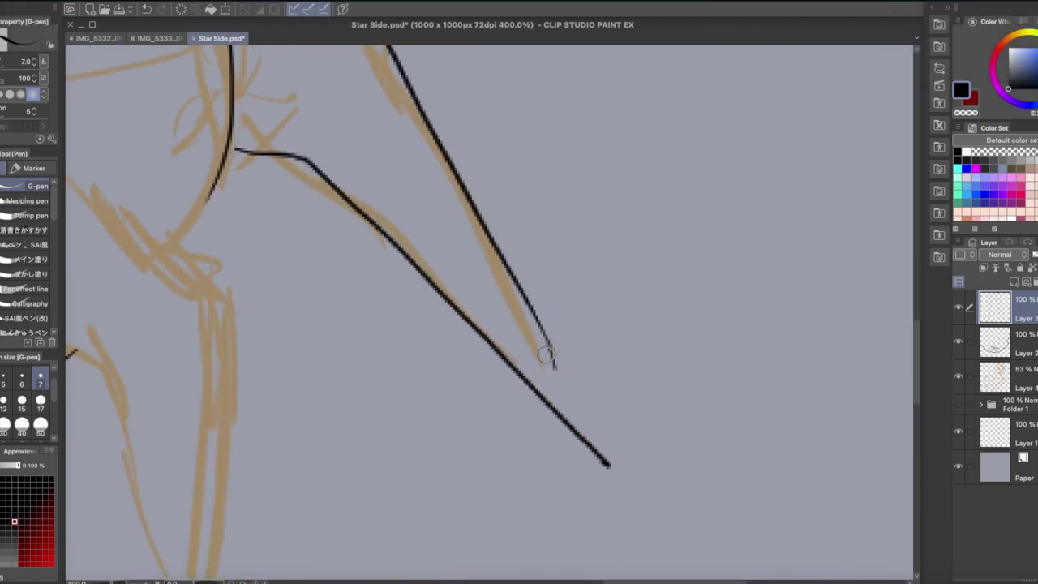
# Step: Flip the canvas view horizontally and extend the raised front leg's upper edge to the hoof tip
pyautogui.click(267, 1)
pyautogui.moveTo(341, 10)
pyautogui.click(478, 83)
pyautogui.moveTo(450, 256); pyautogui.dragTo(350, 424)
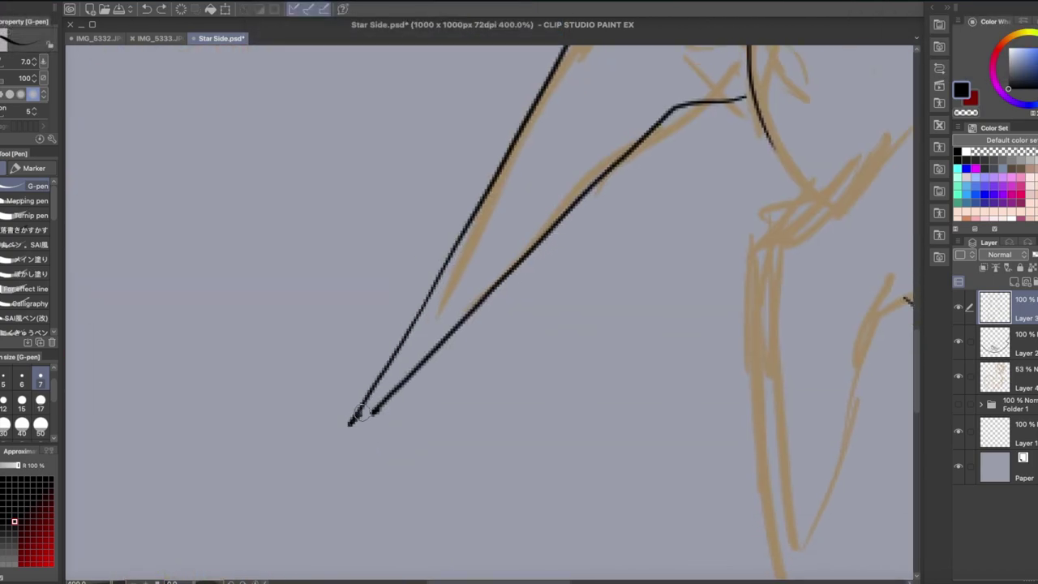
# Step: Ink the standing front leg with two angled shoulder lines and two edges tapering down to the hoof
pyautogui.hscroll(5, 557, 179)
pyautogui.moveTo(604, 162); pyautogui.dragTo(406, 315)
pyautogui.moveTo(703, 292); pyautogui.dragTo(486, 378)
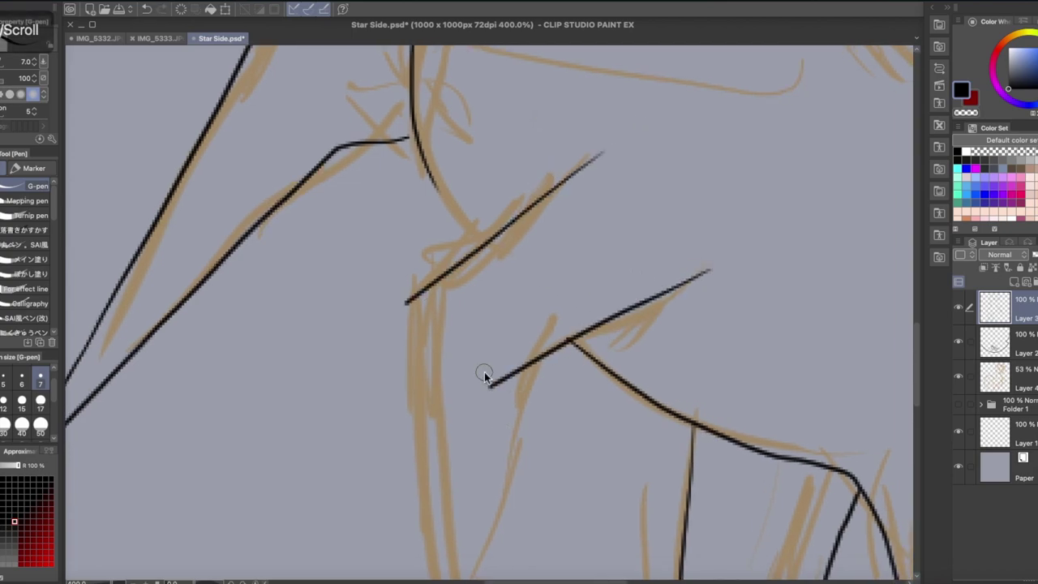
pyautogui.scroll(-3, 486, 378)
pyautogui.moveTo(395, 258); pyautogui.dragTo(408, 495)
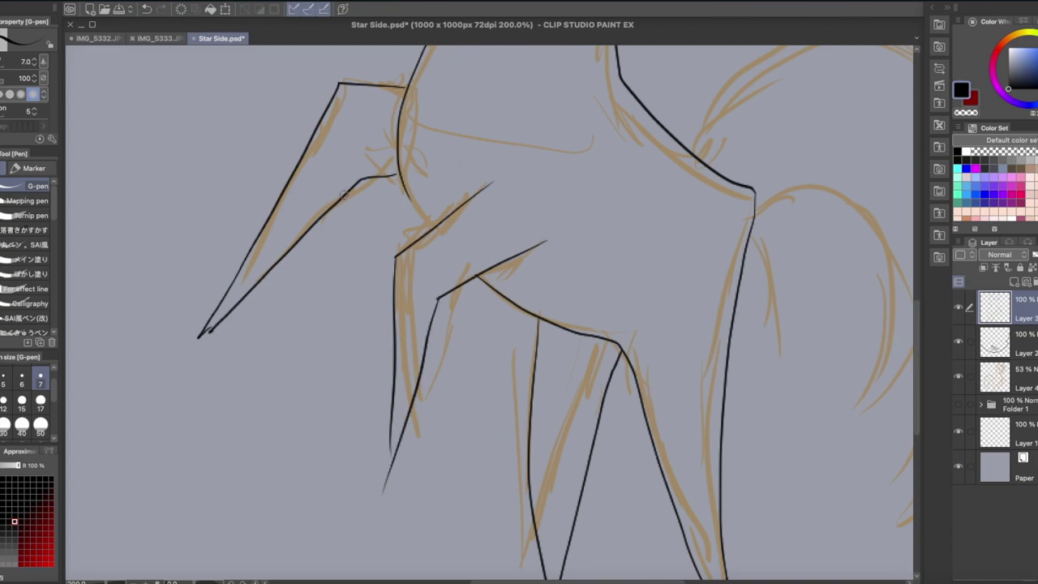
# Step: Extend the chest curve to the standing front leg and thicken the joint with the raised leg
pyautogui.scroll(2, 343, 195)
pyautogui.scroll(5, 419, 275)
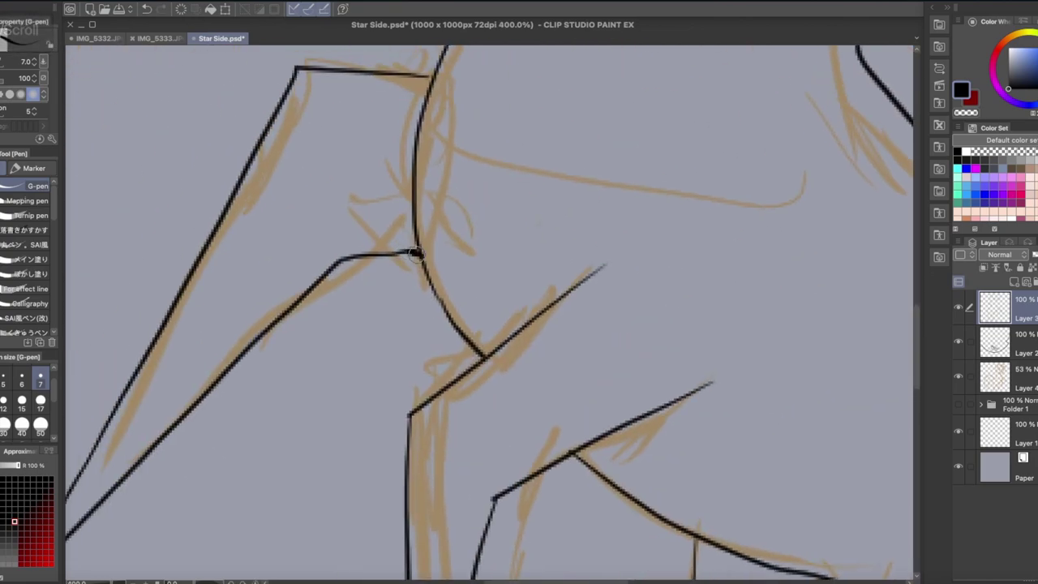
pyautogui.scroll(-4, 825, 211)
# Step: Redraw the face profile from the fringe to the muzzle with a rounder curve and erase the old line
pyautogui.scroll(4, 386, 233)
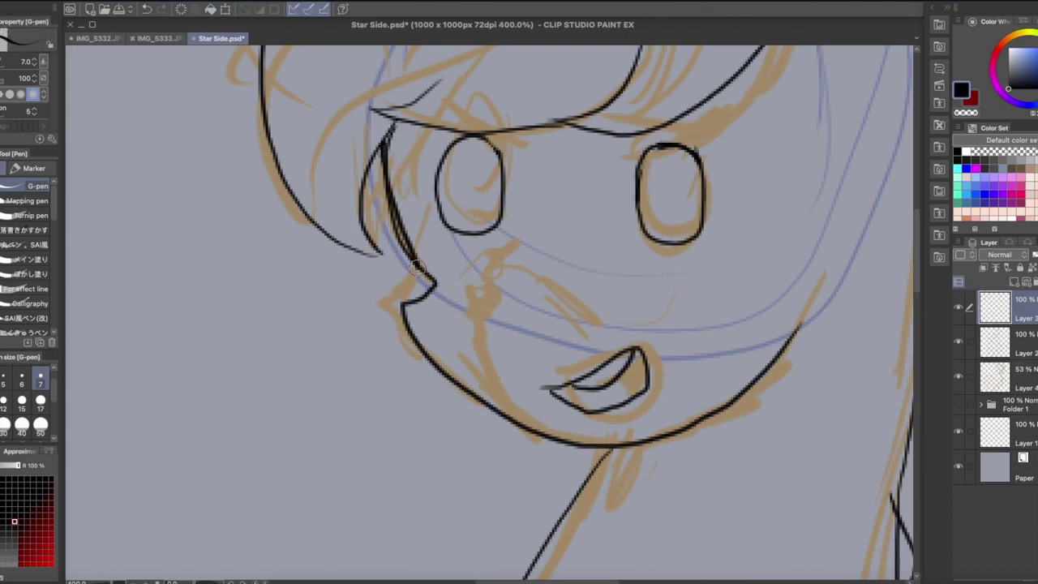
pyautogui.hotkey('ctrl', '[')
pyautogui.press('e')
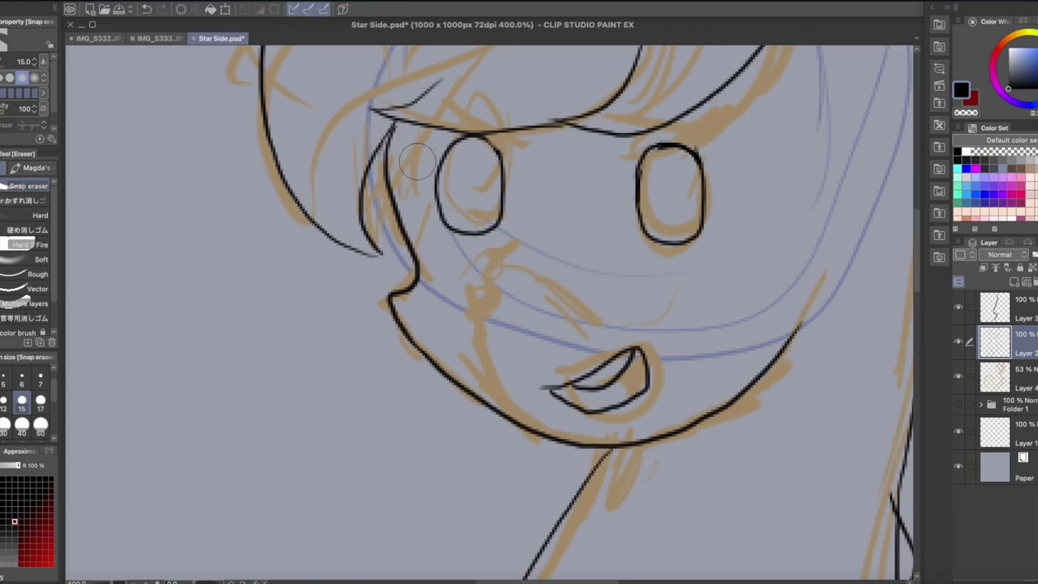
# Step: Hide the 53% sketch layer and merge the line-art layers into one
pyautogui.click(958, 376)
pyautogui.click(1026, 282)
pyautogui.press('p')
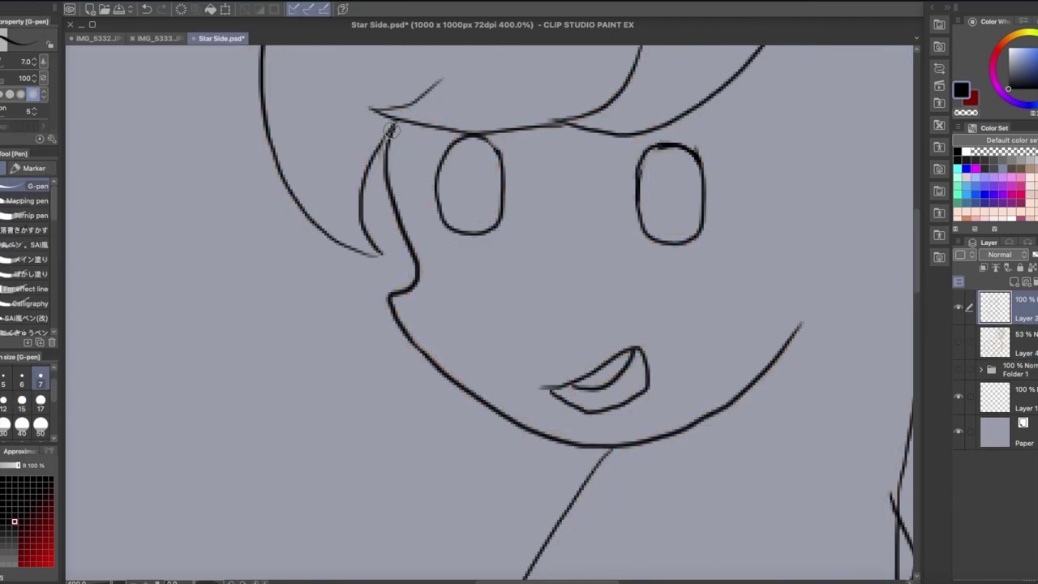
# Step: Erase the stray line ends where the mane tip overlaps the back of the neck
pyautogui.scroll(5, 382, 143)
pyautogui.hscroll(5, 382, 143)
pyautogui.press('e')
pyautogui.scroll(-7, 482, 276)
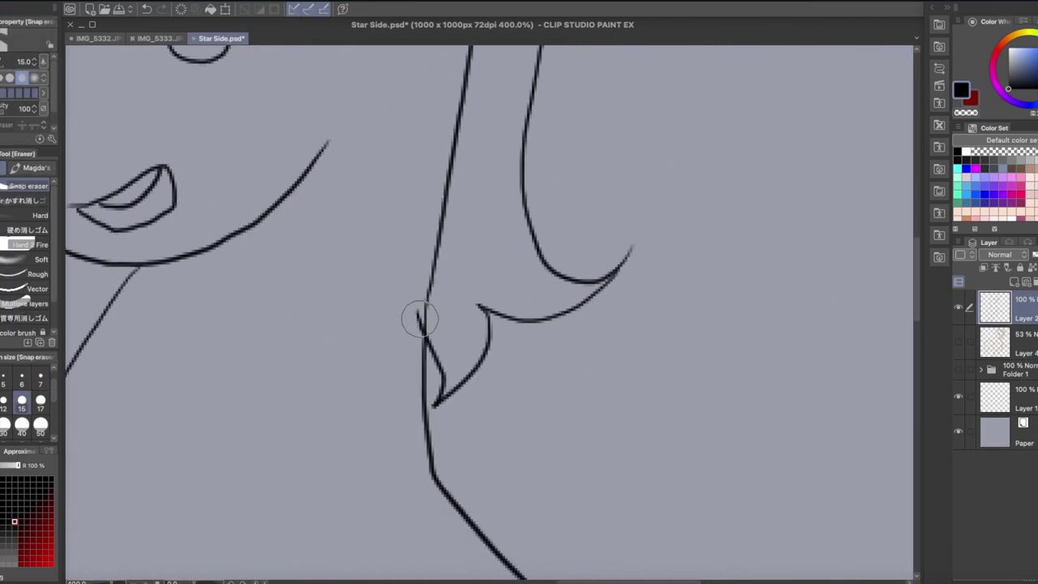
pyautogui.scroll(-5, 348, 375)
pyautogui.hscroll(-8, 347, 375)
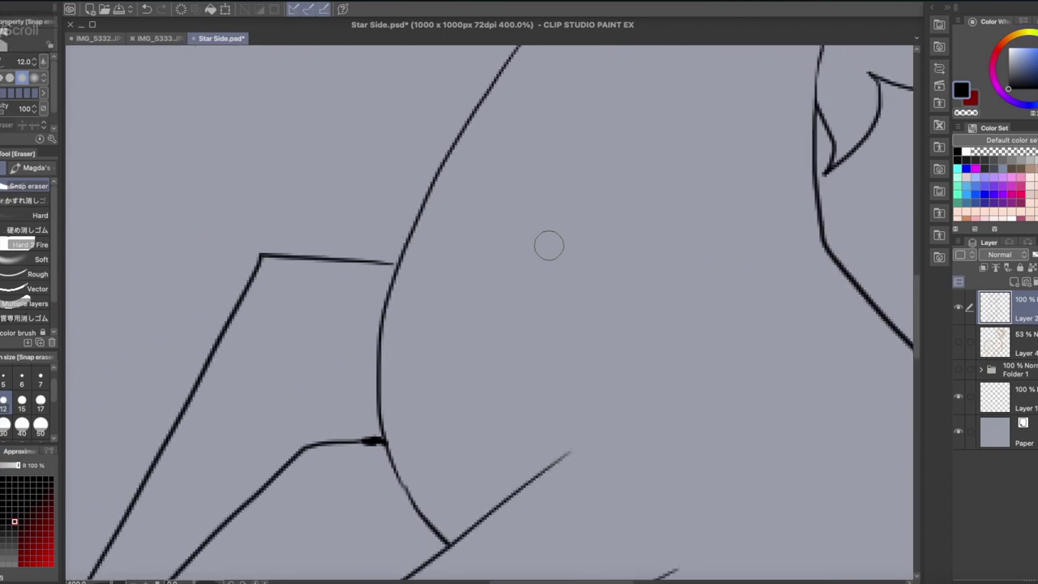
# Step: Thicken the raised front leg's lower edge near the hoof and clean up its tip with the eraser
pyautogui.press('p')
pyautogui.scroll(-5, 386, 264)
pyautogui.scroll(3, 459, 167)
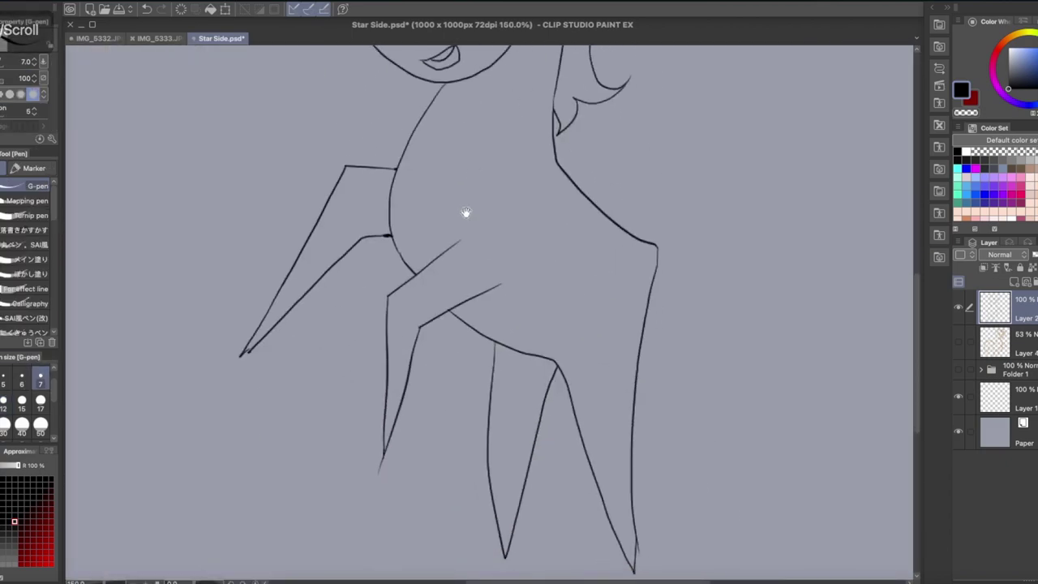
pyautogui.scroll(2, 443, 183)
pyautogui.moveTo(347, 261); pyautogui.dragTo(284, 316)
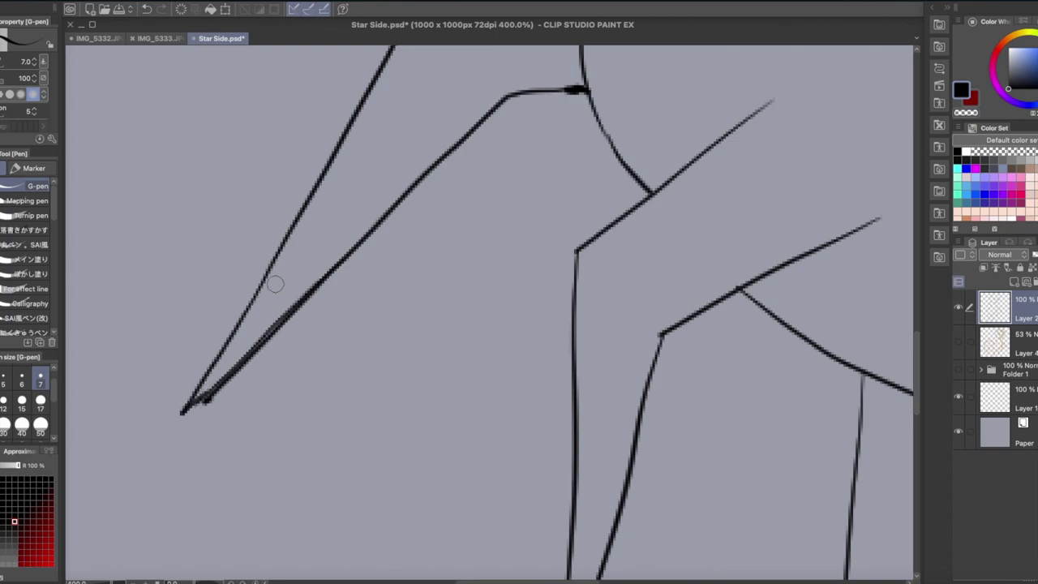
pyautogui.press('e')
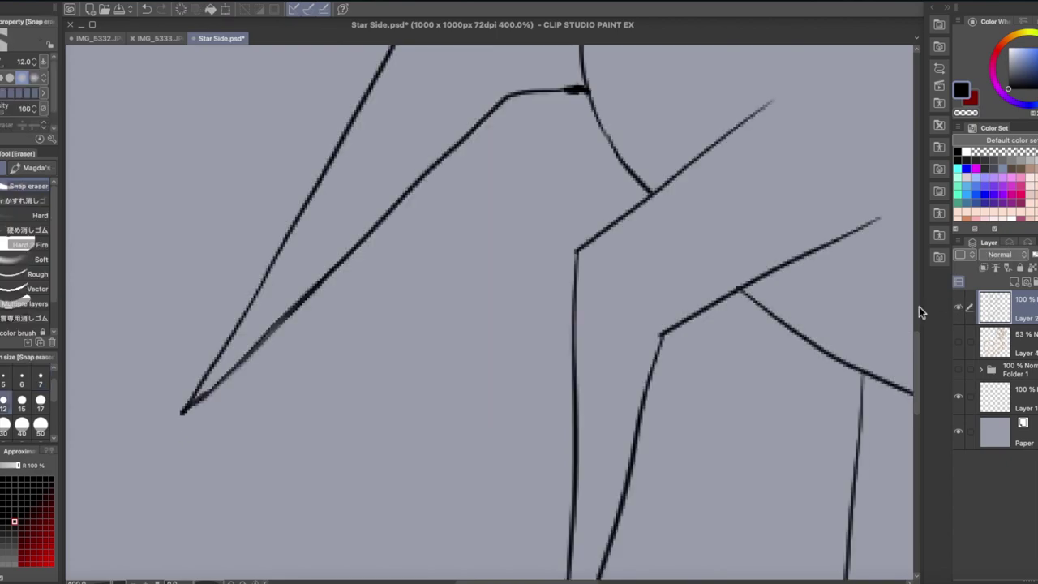
# Step: Flip the canvas view horizontally back to its original orientation
pyautogui.click(290, 0)
pyautogui.click(527, 84)
pyautogui.scroll(-8, 371, 213)
pyautogui.scroll(5, 398, 197)
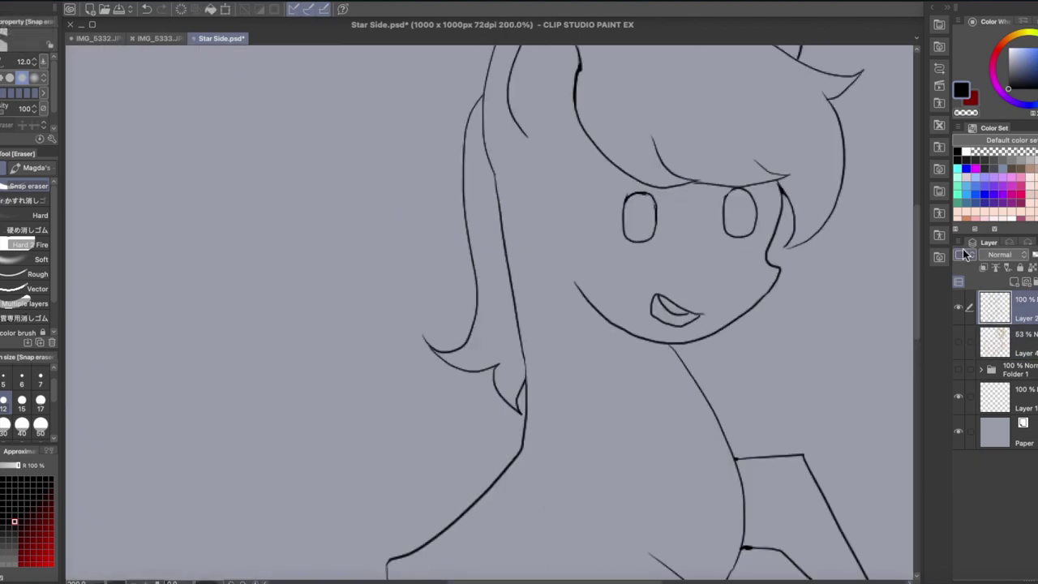
# Step: Enlarge and thicken the near eye's outline and erase the excess line along its lower edge
pyautogui.scroll(3, 371, 359)
pyautogui.press('p')
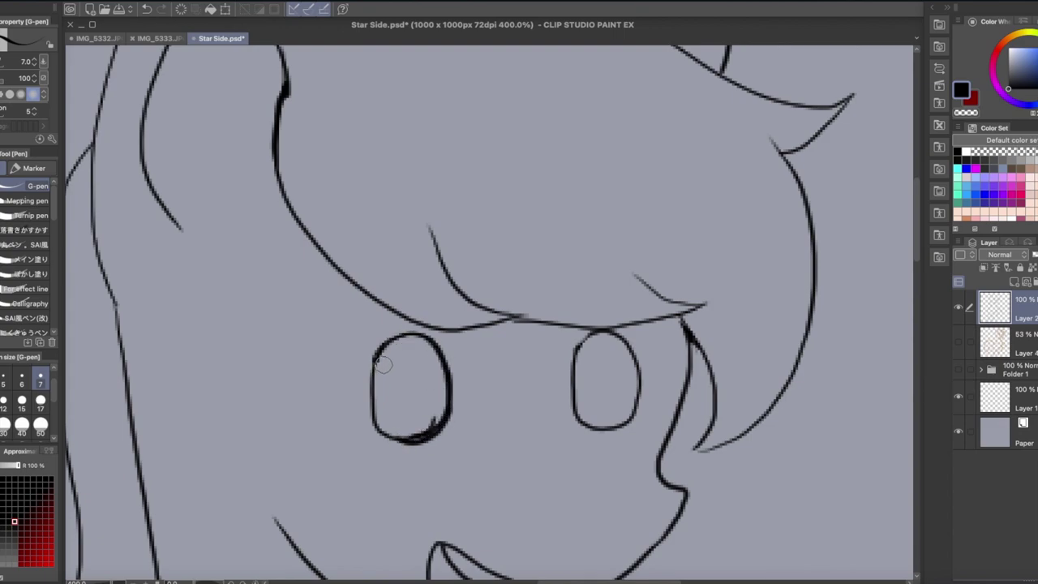
pyautogui.press('e')
pyautogui.moveTo(434, 423); pyautogui.dragTo(424, 429)
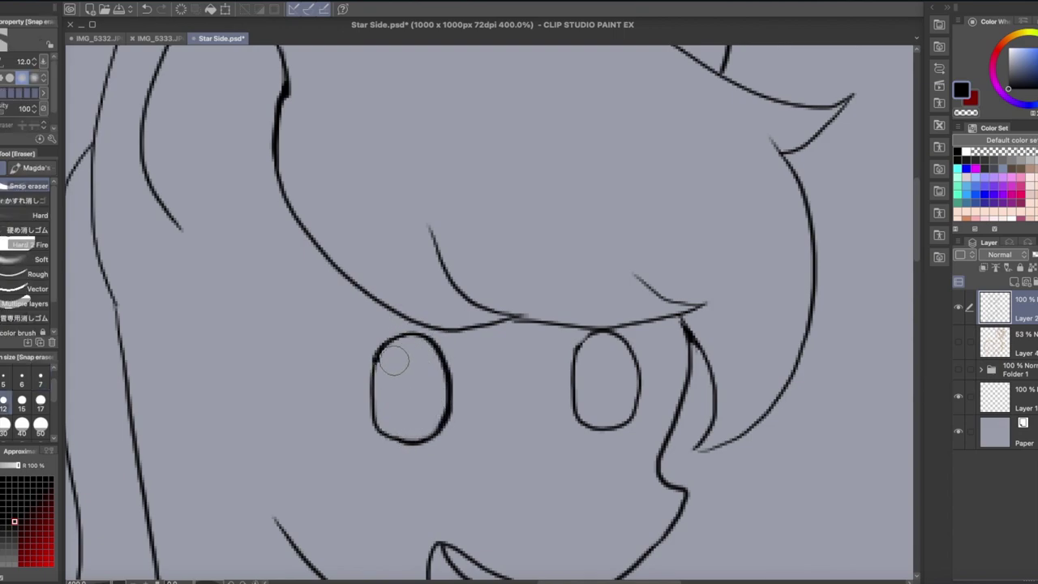
pyautogui.hotkey('ctrl', '0')
pyautogui.scroll(5, 387, 354)
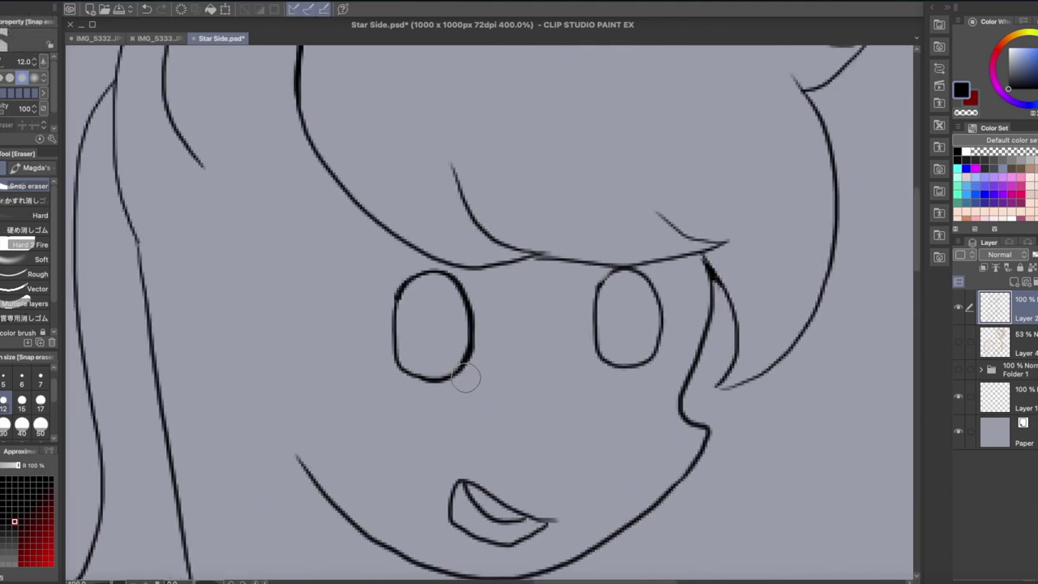
pyautogui.press('p')
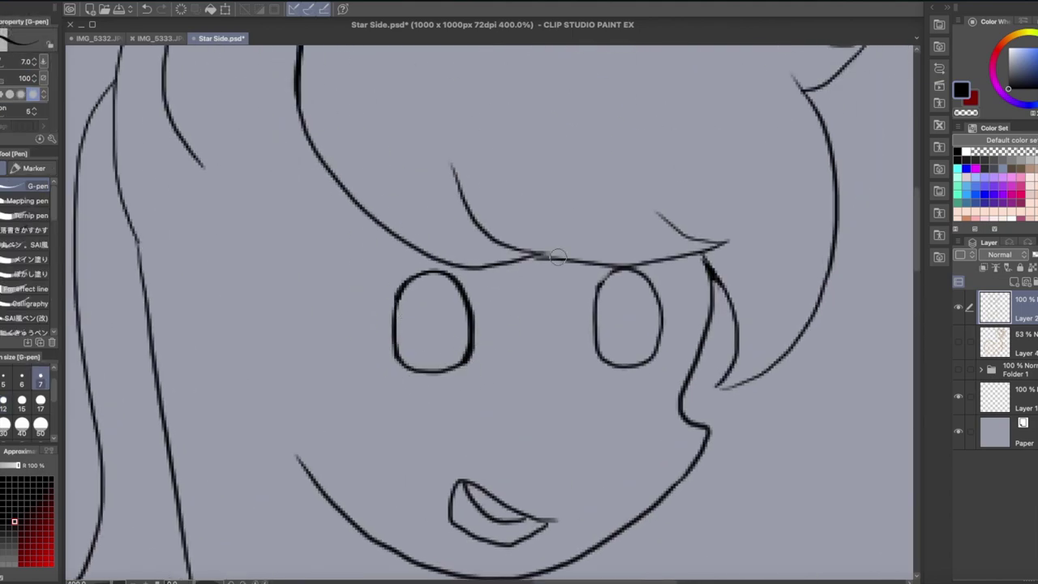
pyautogui.press('e')
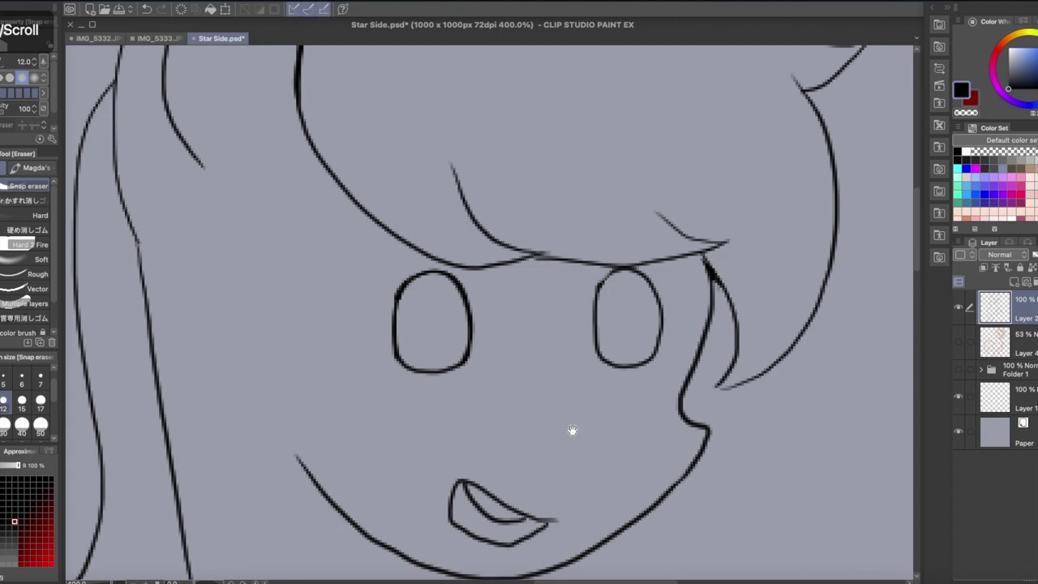
# Step: Thicken the line where the throat meets the chin and touch up the mouth outline
pyautogui.moveTo(574, 431); pyautogui.dragTo(565, 193)
pyautogui.press('p')
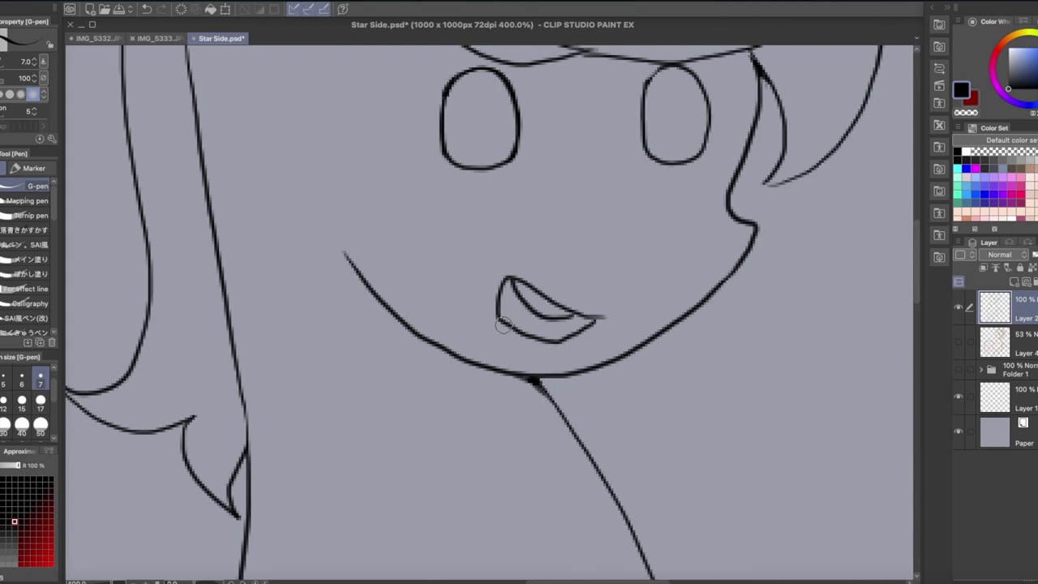
pyautogui.scroll(-5, 764, 311)
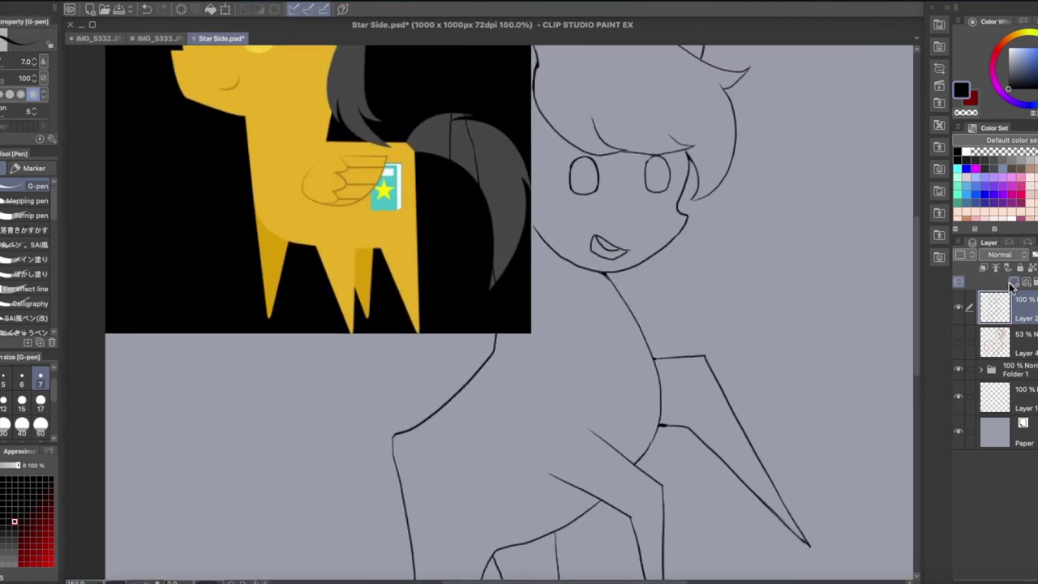
# Step: Ink the wing on a new layer, including its scalloped inner edge, two feather lines and curved front edge
pyautogui.click(1012, 283)
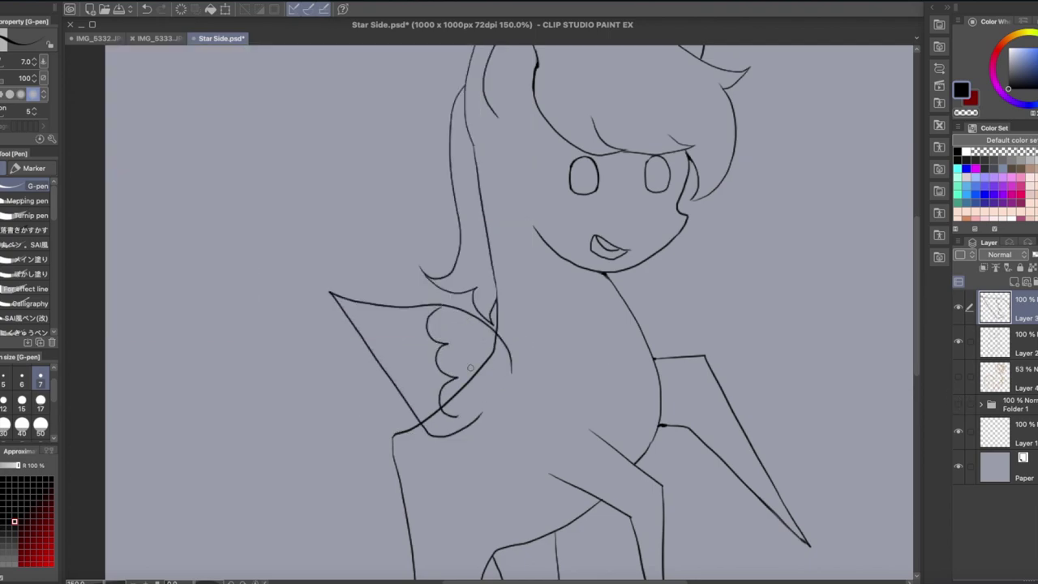
pyautogui.scroll(3, 390, 379)
pyautogui.moveTo(513, 284); pyautogui.dragTo(336, 271)
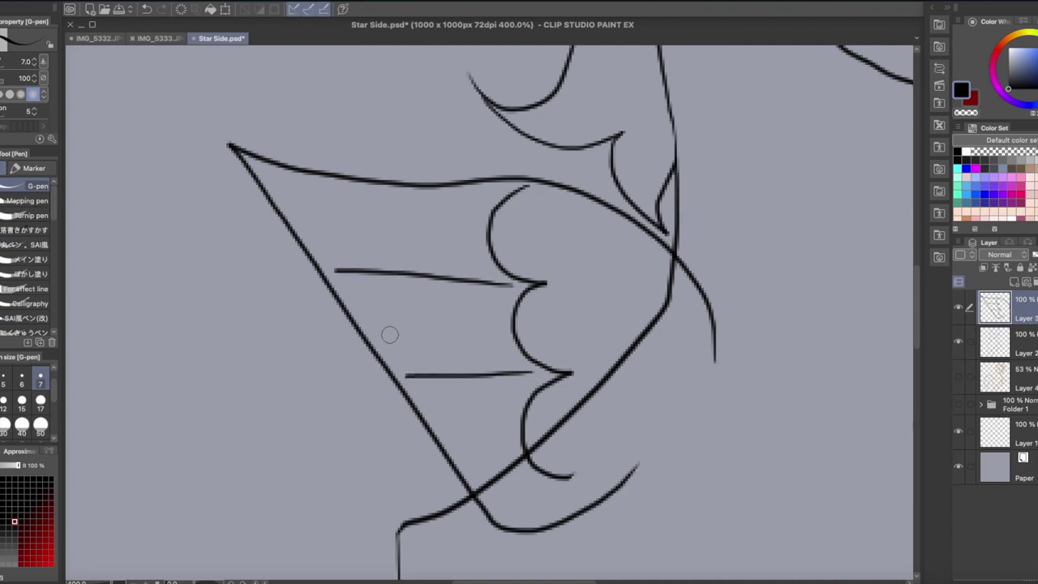
pyautogui.moveTo(389, 334); pyautogui.dragTo(329, 372)
pyautogui.moveTo(648, 369); pyautogui.dragTo(654, 401)
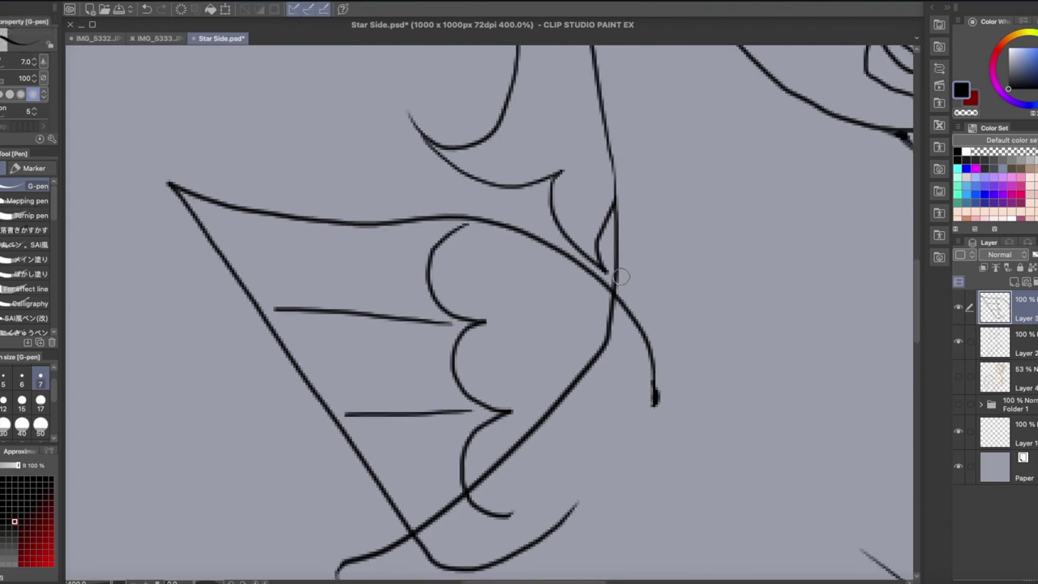
# Step: Erase the parts of the back and neck lines on the body line art layer that overlap the wing
pyautogui.press('e')
pyautogui.click(999, 347)
pyautogui.moveTo(620, 292)
pyautogui.mouseDown()
pyautogui.moveTo(606, 346)
pyautogui.moveTo(536, 430)
pyautogui.moveTo(452, 492)
pyautogui.mouseUp()
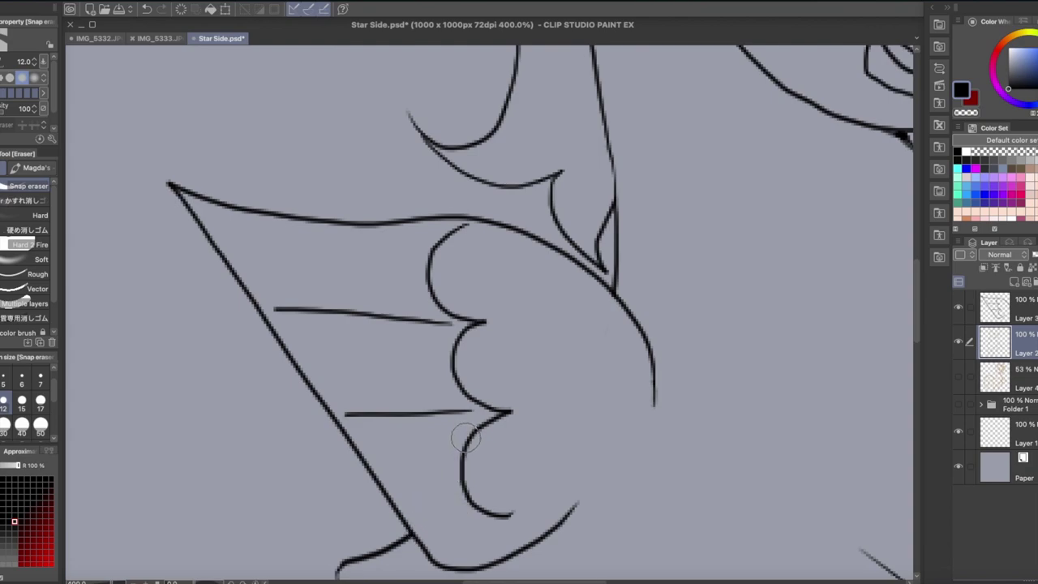
pyautogui.moveTo(609, 208); pyautogui.dragTo(595, 241)
# Step: Thicken the line at the base of the near ear where it meets the neck
pyautogui.press('p')
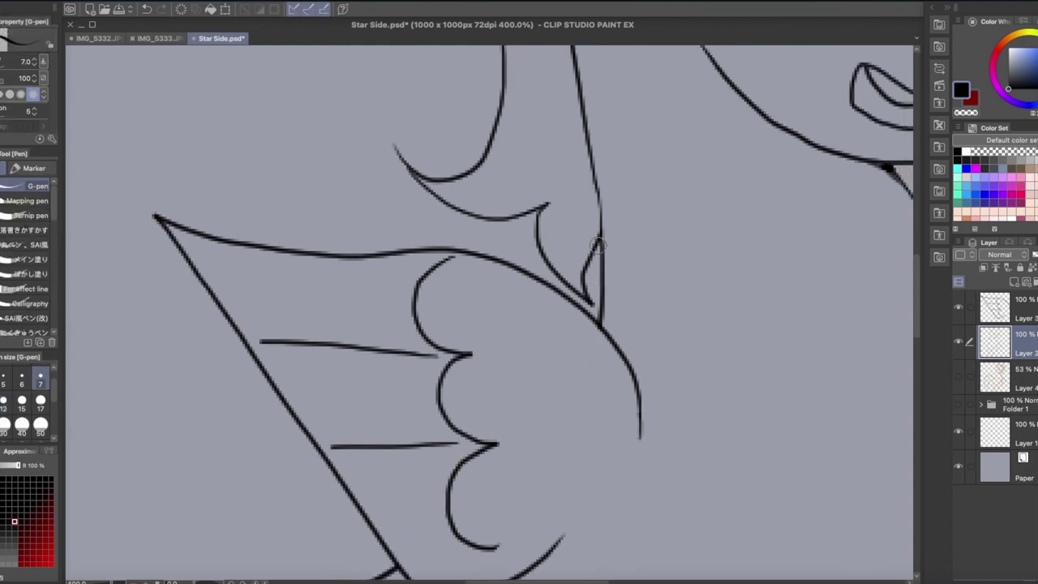
pyautogui.moveTo(516, 217); pyautogui.dragTo(441, 376)
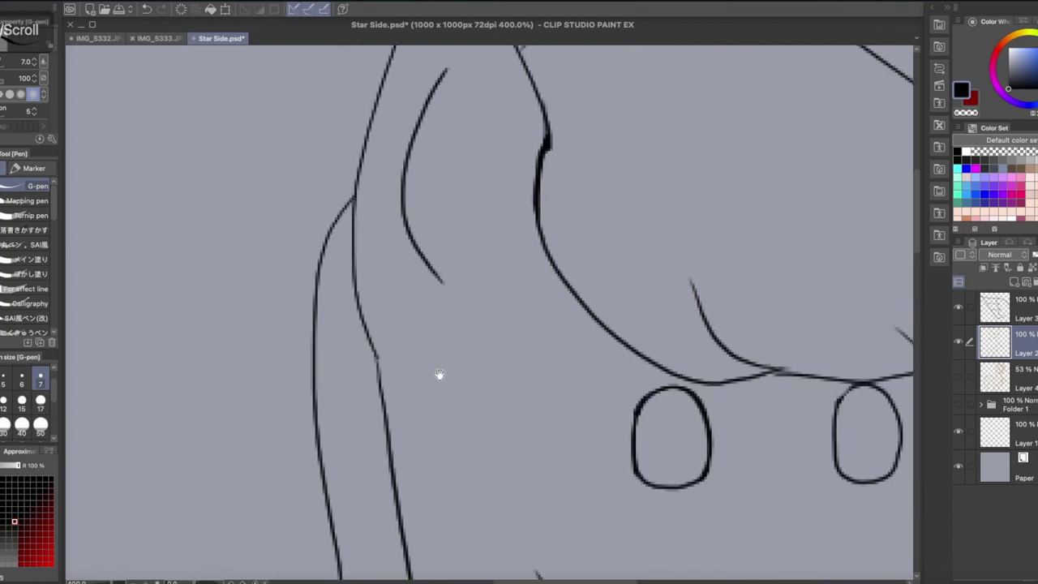
pyautogui.hotkey('ctrl', '0')
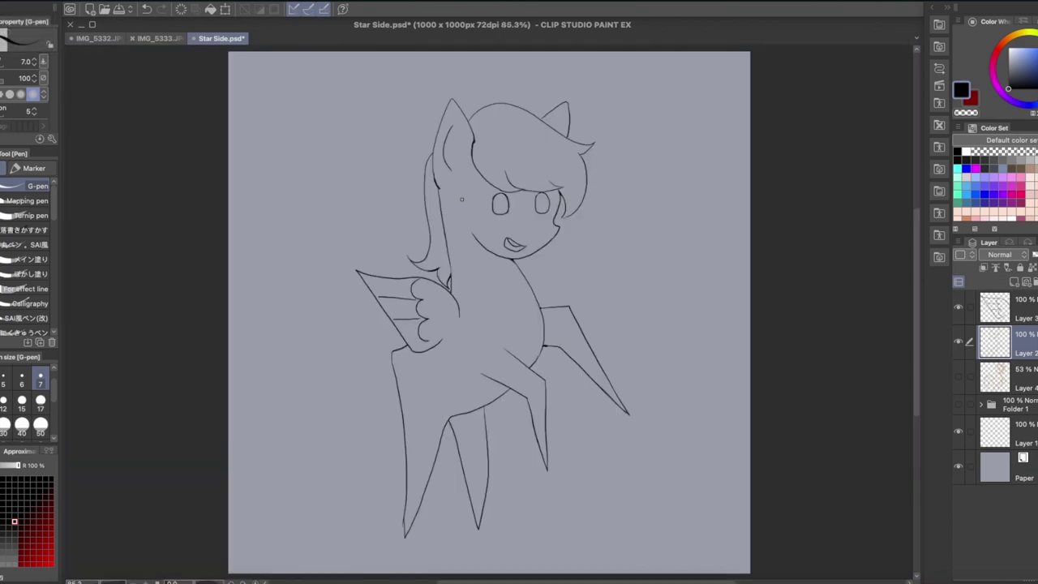
# Step: Ink the tail's outer contour and pointed lower tips over the rough sketch
pyautogui.scroll(5, 461, 199)
pyautogui.moveTo(480, 208); pyautogui.dragTo(496, 167)
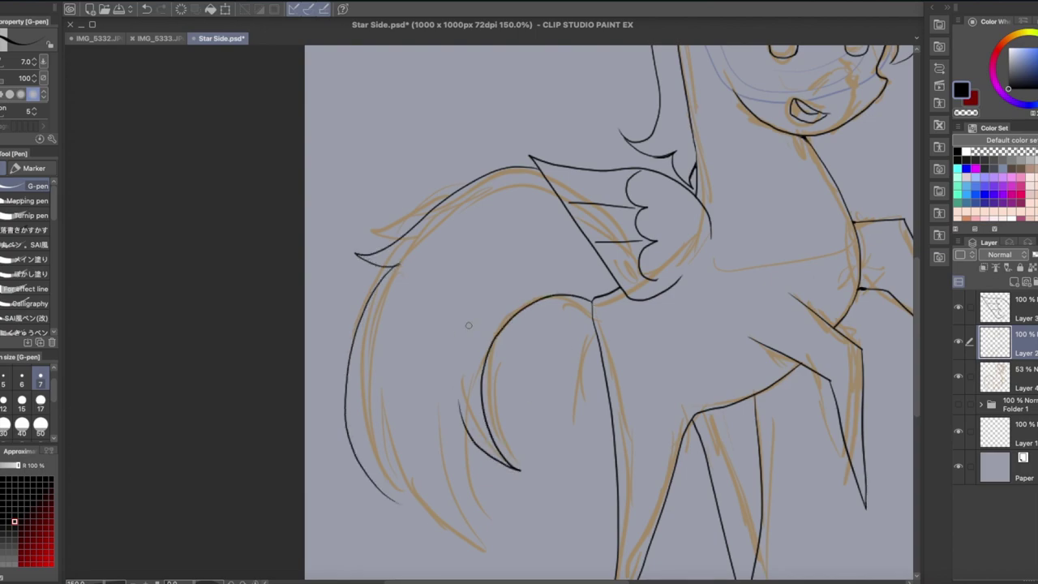
pyautogui.moveTo(459, 335); pyautogui.dragTo(488, 90)
pyautogui.scroll(1, 489, 90)
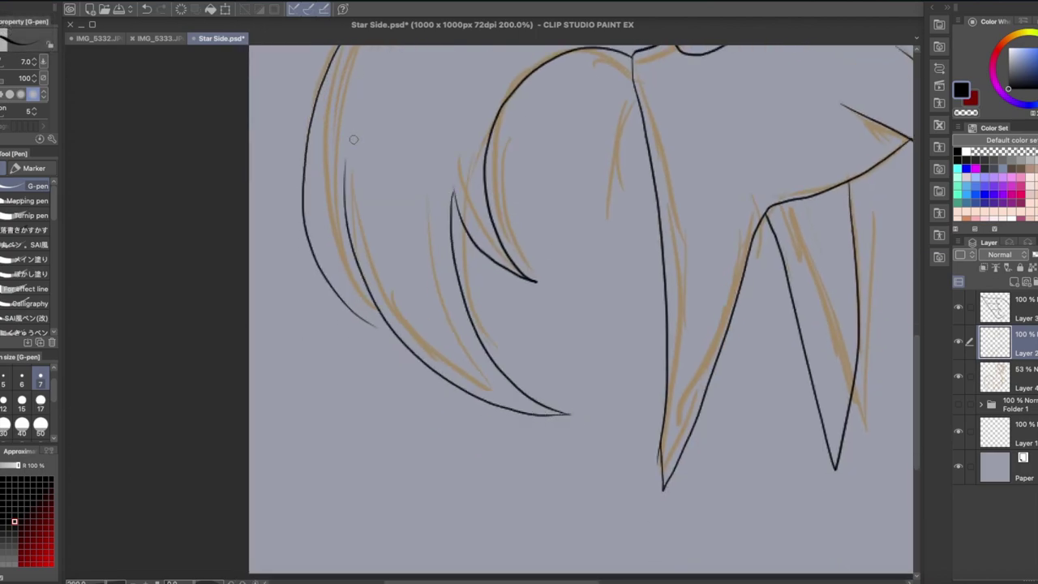
pyautogui.scroll(-5, 516, 246)
# Step: Check the reference pony's tail, refine the tail's base and tips, and add a curved strand line inside it
pyautogui.click(957, 404)
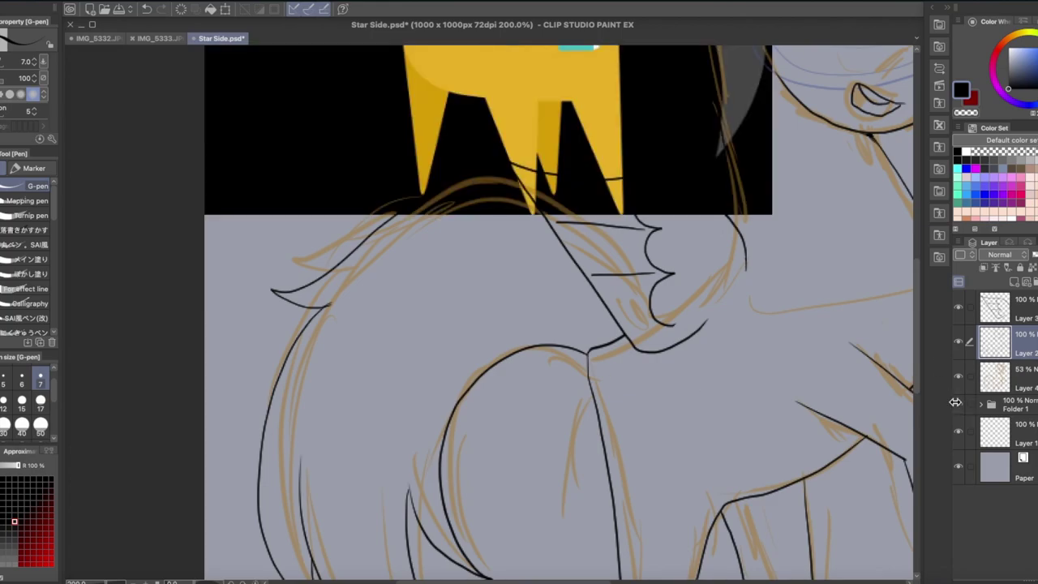
pyautogui.scroll(1, 965, 416)
pyautogui.click(958, 404)
pyautogui.moveTo(346, 551); pyautogui.dragTo(484, 308)
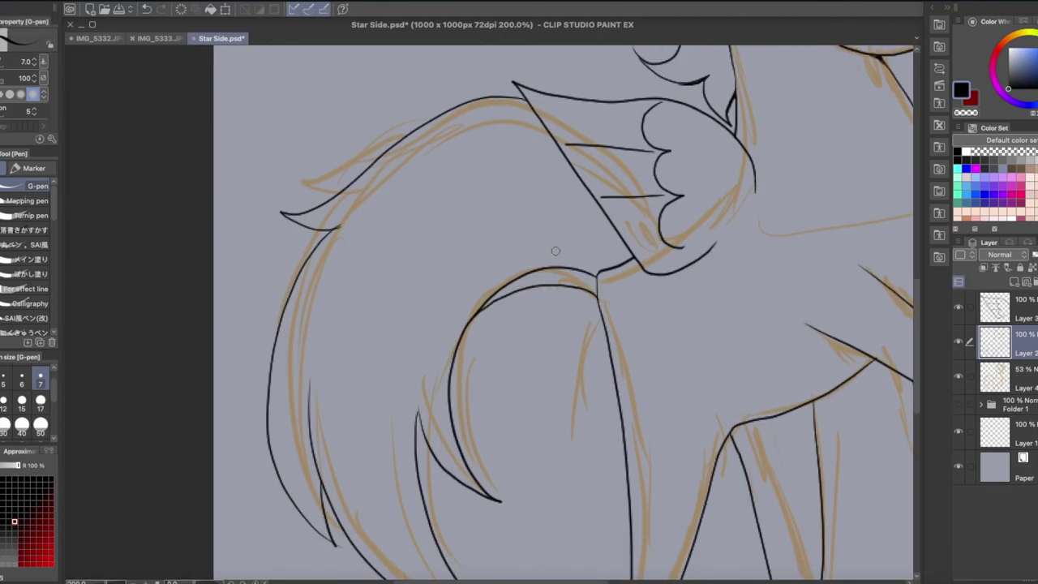
pyautogui.press('e')
pyautogui.press('p')
pyautogui.moveTo(351, 309); pyautogui.dragTo(555, 167)
# Step: Merge the wing layer into the body line art layer and add a folder beneath it for the colors
pyautogui.click(995, 309)
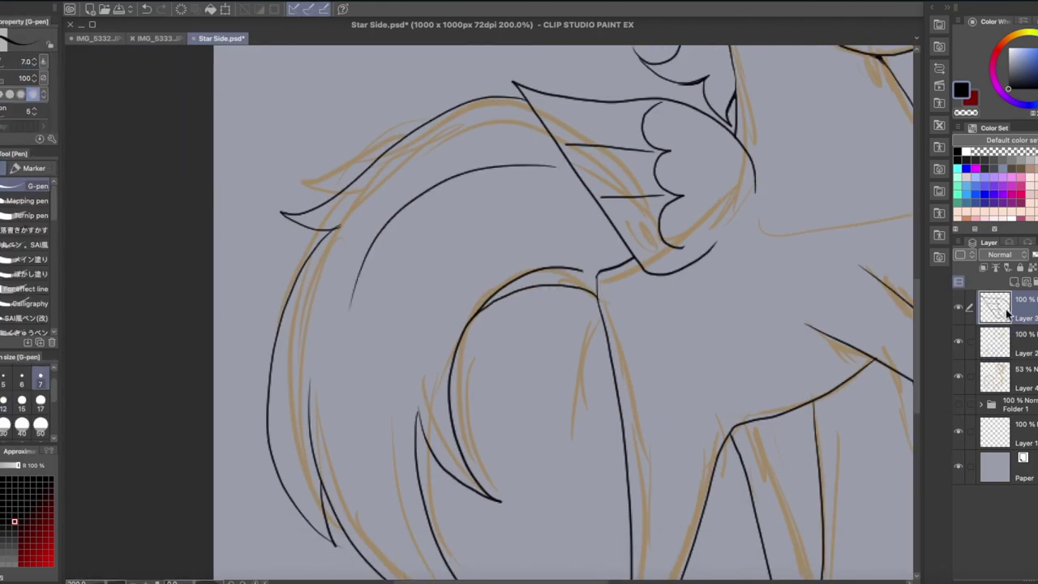
pyautogui.click(1034, 282)
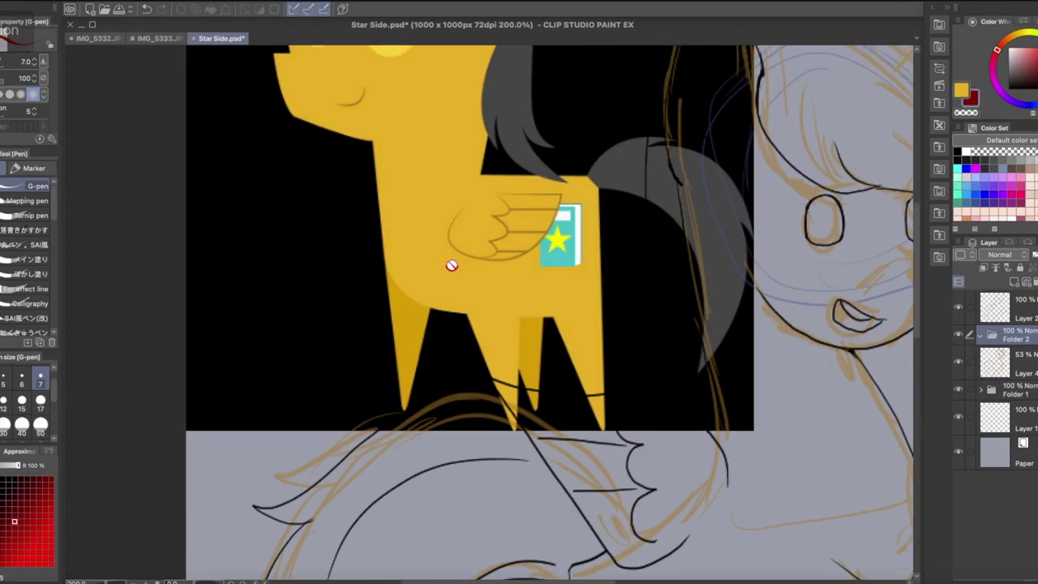
# Step: Sample the golden body color and its darker shade from the reference pony and add a layer inside the new folder
pyautogui.keyDown('alt'); pyautogui.click(452, 264); pyautogui.keyUp('alt')
pyautogui.click(959, 395)
pyautogui.click(959, 395)
pyautogui.click(980, 335)
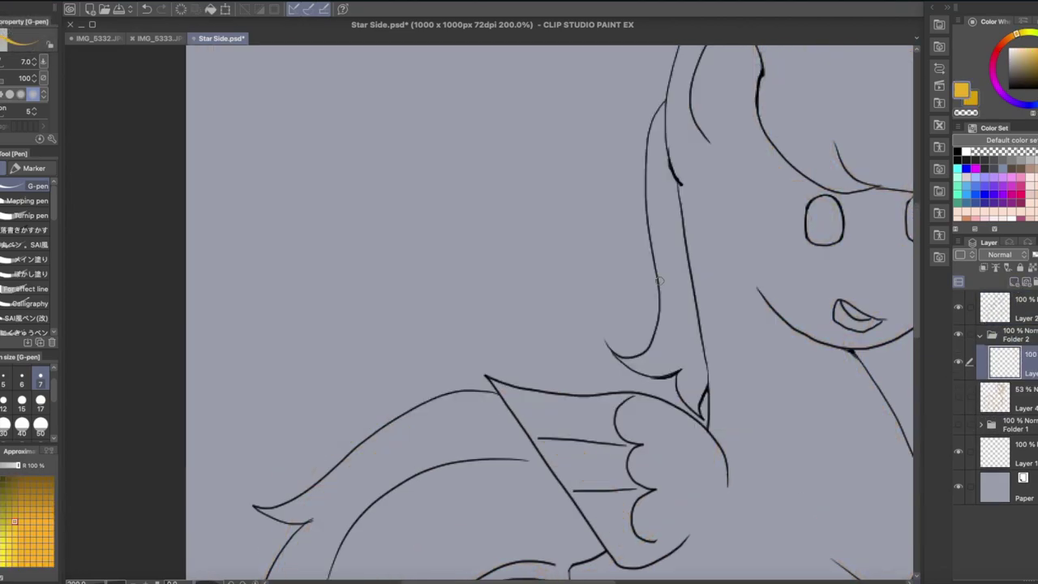
# Step: Fill the body, head, wing and far ear with the golden yellow body color
pyautogui.press('w')
pyautogui.click(762, 231)
pyautogui.hotkey('ctrl', '+')
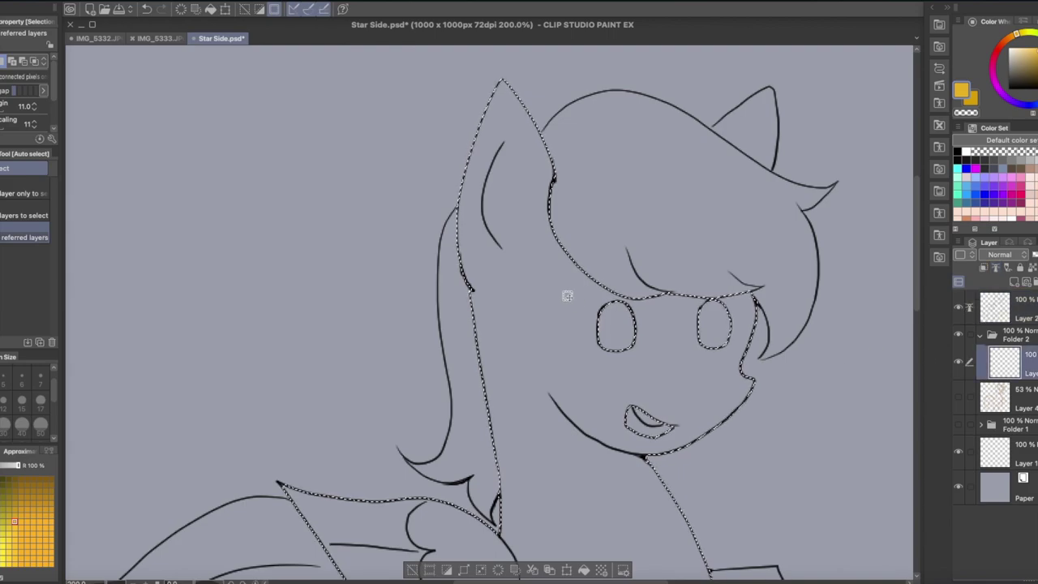
pyautogui.press('g')
pyautogui.click(560, 287)
pyautogui.press('w')
pyautogui.click(747, 134)
pyautogui.press('g')
pyautogui.click(746, 133)
# Step: Fill the far front leg and far hind leg with the darker golden shade on a new layer
pyautogui.scroll(-10, 553, 366)
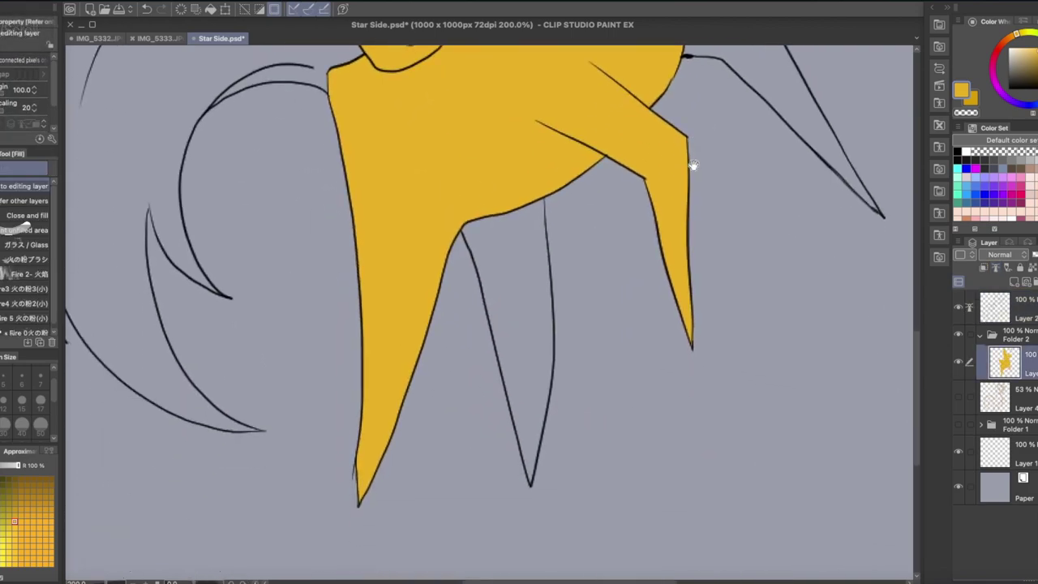
pyautogui.hotkey('ctrl', 'shift', 'n')
pyautogui.press('w')
pyautogui.click(714, 381)
pyautogui.press('g')
pyautogui.click(714, 381)
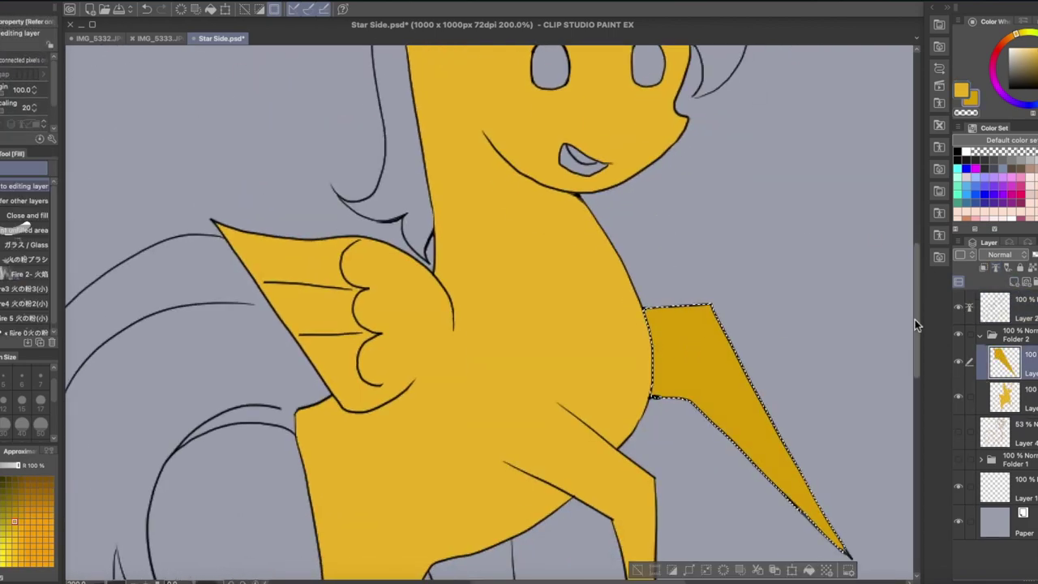
pyautogui.scroll(-5, 713, 381)
pyautogui.press('w')
pyautogui.click(490, 414)
pyautogui.press('g')
pyautogui.press('g')
pyautogui.click(490, 414)
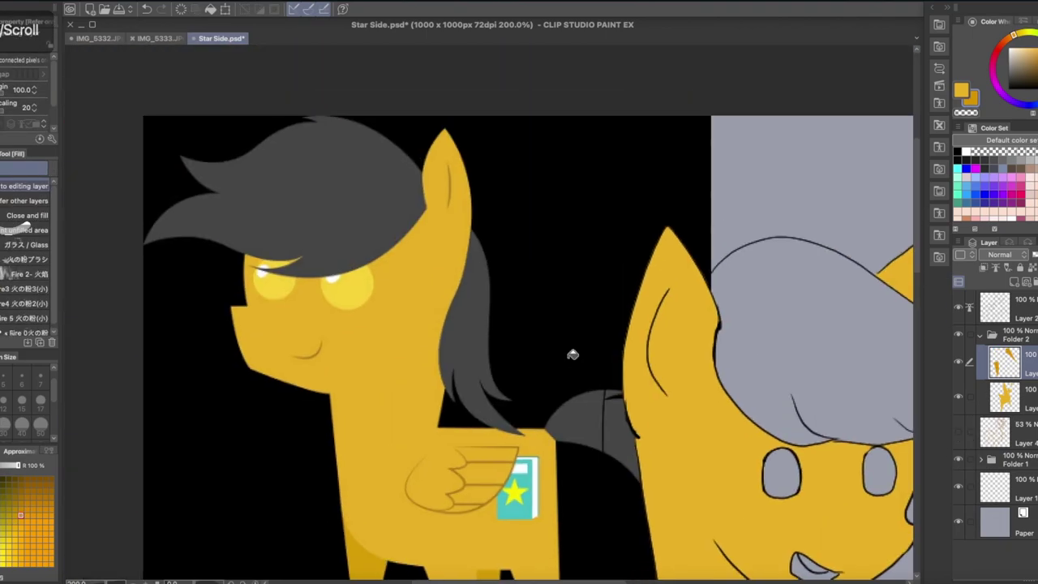
# Step: Fill the mane and tail on a new layer with the dark gray sampled from the reference, then clear the selection
pyautogui.click(958, 460)
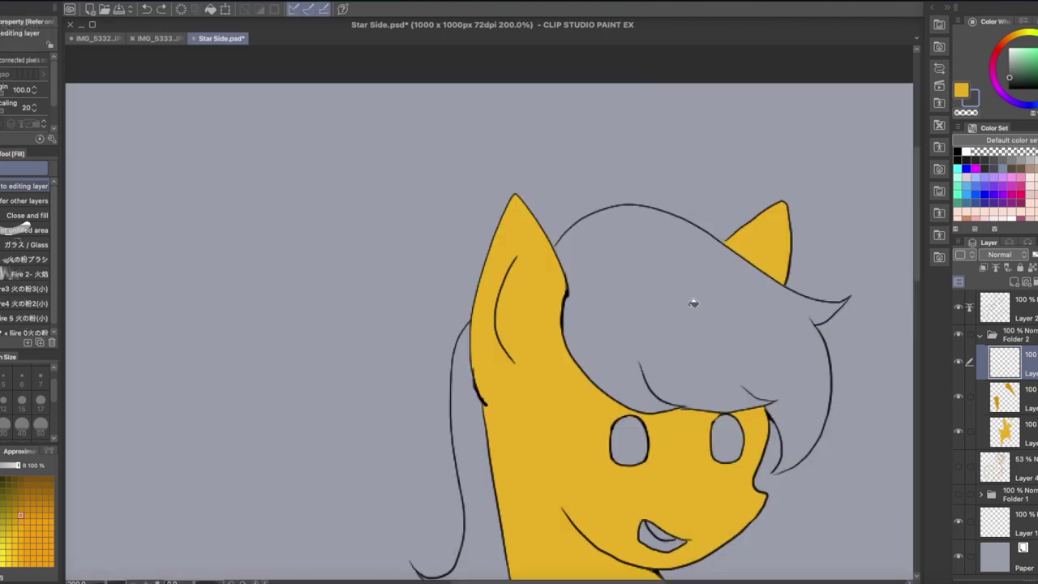
pyautogui.press('w')
pyautogui.click(698, 357)
pyautogui.click(482, 413)
pyautogui.scroll(-5, 552, 271)
pyautogui.click(362, 302)
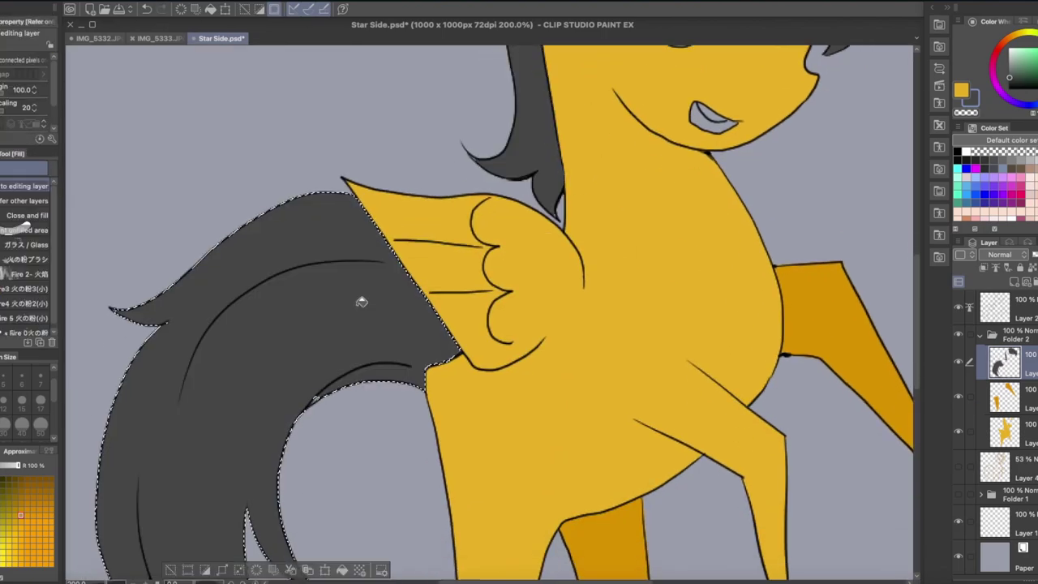
pyautogui.scroll(3, 489, 303)
pyautogui.hotkey('ctrl', 'd')
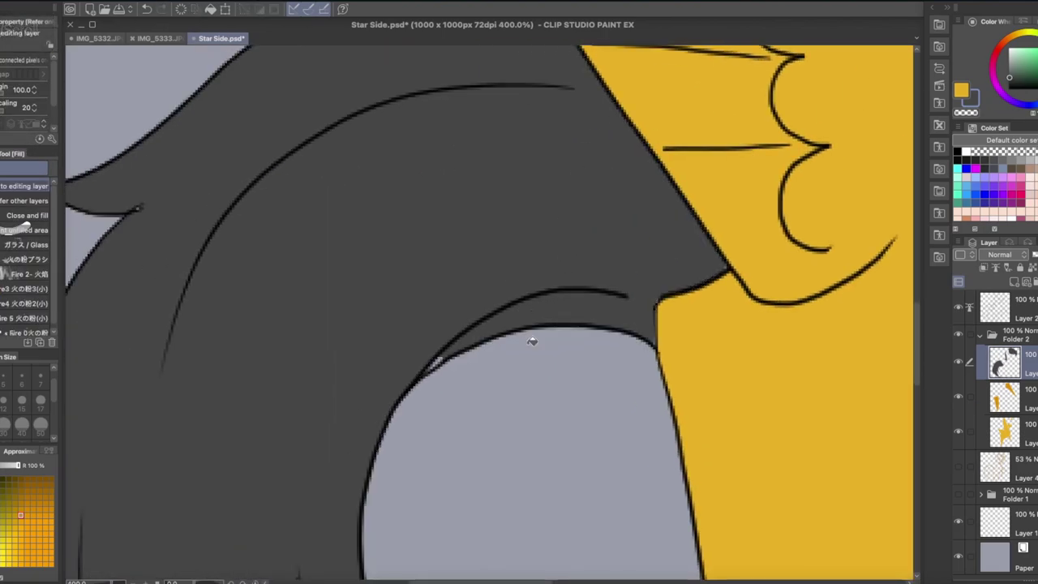
# Step: Paint dark gray into the unfilled gaps along the tail's inner edge and at the tips of the tail and mane
pyautogui.press('p')
pyautogui.scroll(-10, 448, 350)
pyautogui.scroll(10, 584, 475)
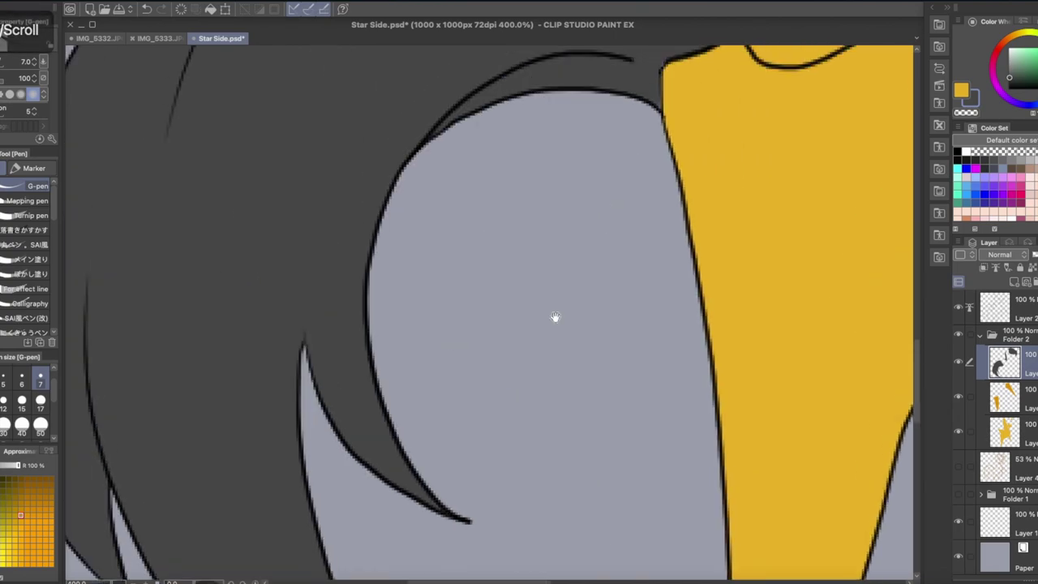
pyautogui.scroll(-10, 120, 288)
pyautogui.scroll(8, 625, 158)
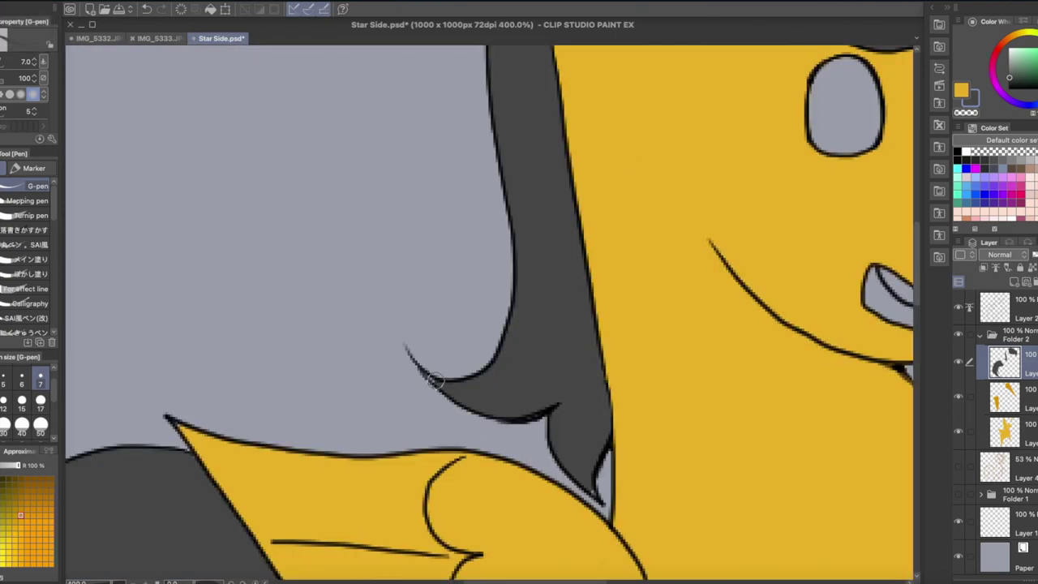
pyautogui.scroll(10, 494, 232)
pyautogui.hscroll(5, 502, 338)
pyautogui.hscroll(-3, 496, 438)
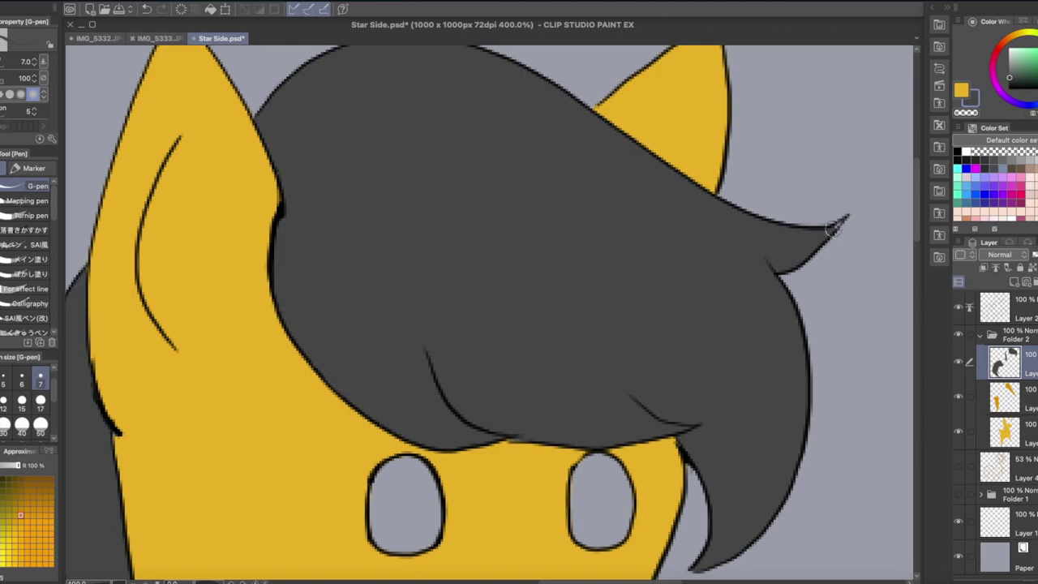
# Step: Fill both eyes on a new layer with bright yellow based on the reference pony's eye color, then clear the selection
pyautogui.scroll(-10, 814, 140)
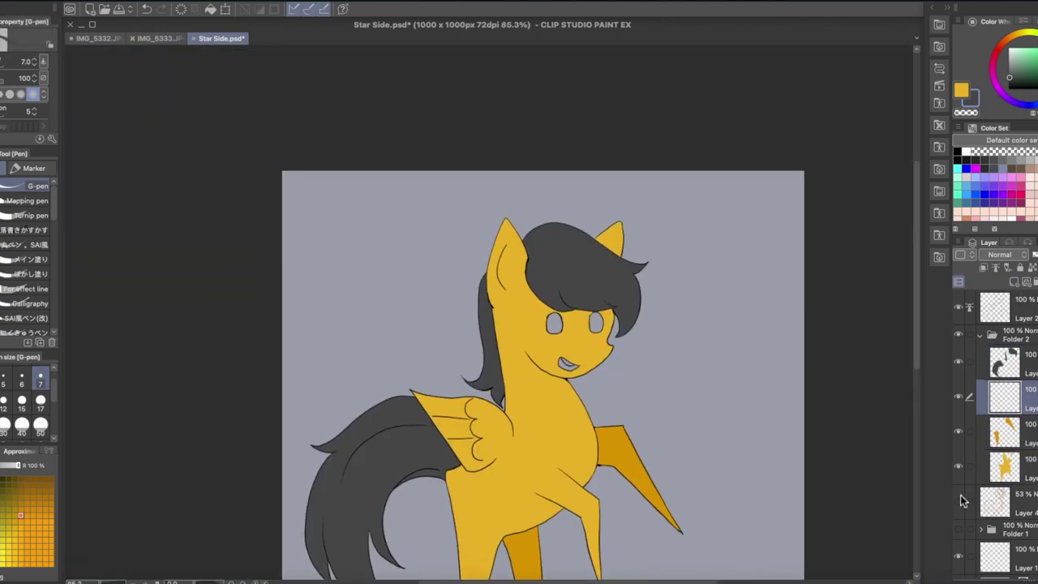
pyautogui.click(963, 532)
pyautogui.click(958, 529)
pyautogui.scroll(5, 795, 348)
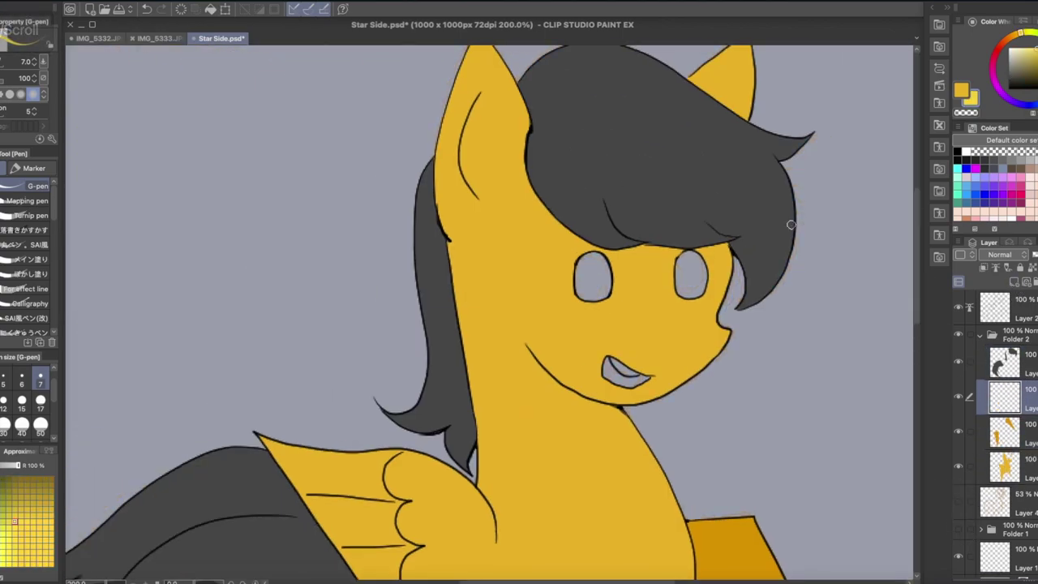
pyautogui.press('w')
pyautogui.click(688, 275)
pyautogui.press('g')
pyautogui.click(690, 275)
pyautogui.click(593, 277)
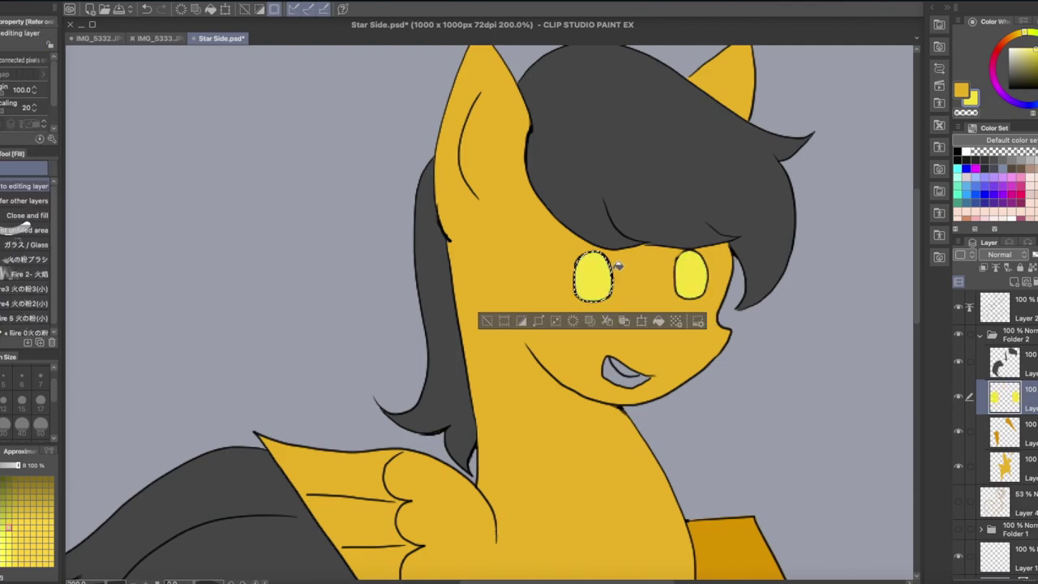
pyautogui.hotkey('ctrl', 'd')
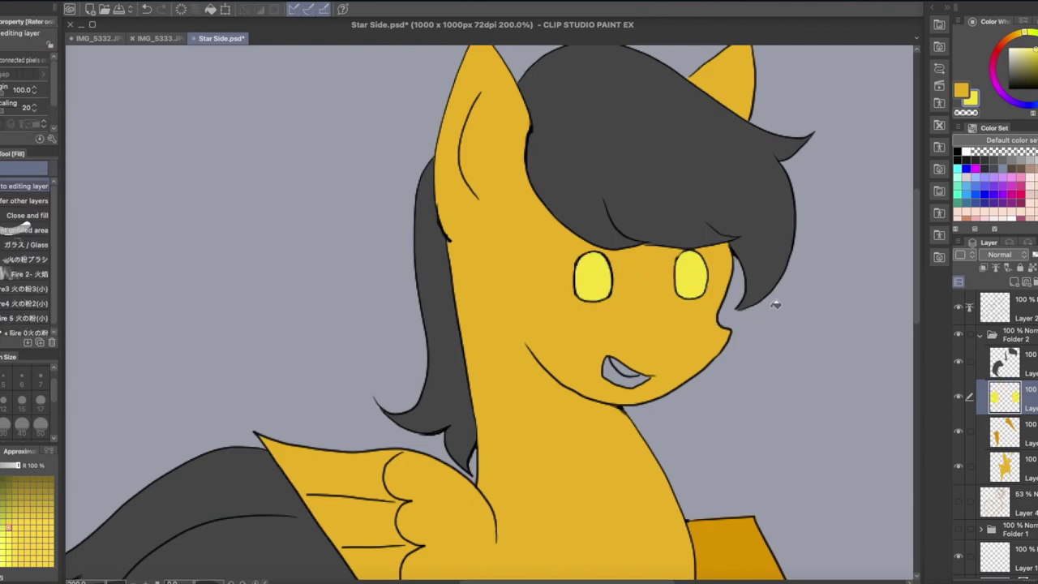
# Step: Add a layer clipped to the line art at 66% opacity and tint the ear and face profile outlines golden with a size 50 G-pen
pyautogui.click(973, 318)
pyautogui.moveTo(674, 304); pyautogui.dragTo(695, 348)
pyautogui.press('p')
pyautogui.hotkey('ctrl', 'shift', 'n')
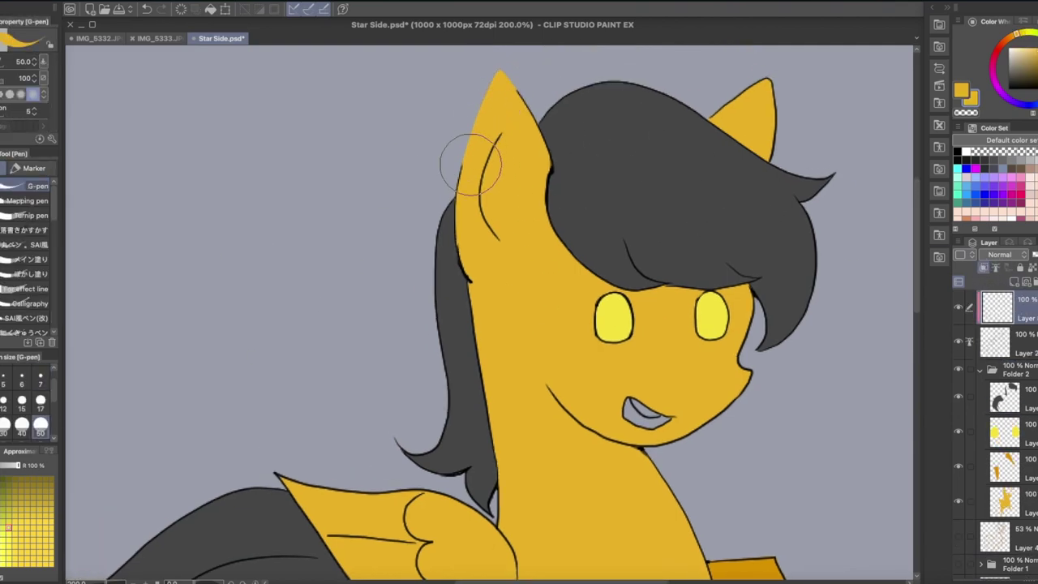
pyautogui.moveTo(464, 284); pyautogui.dragTo(488, 91)
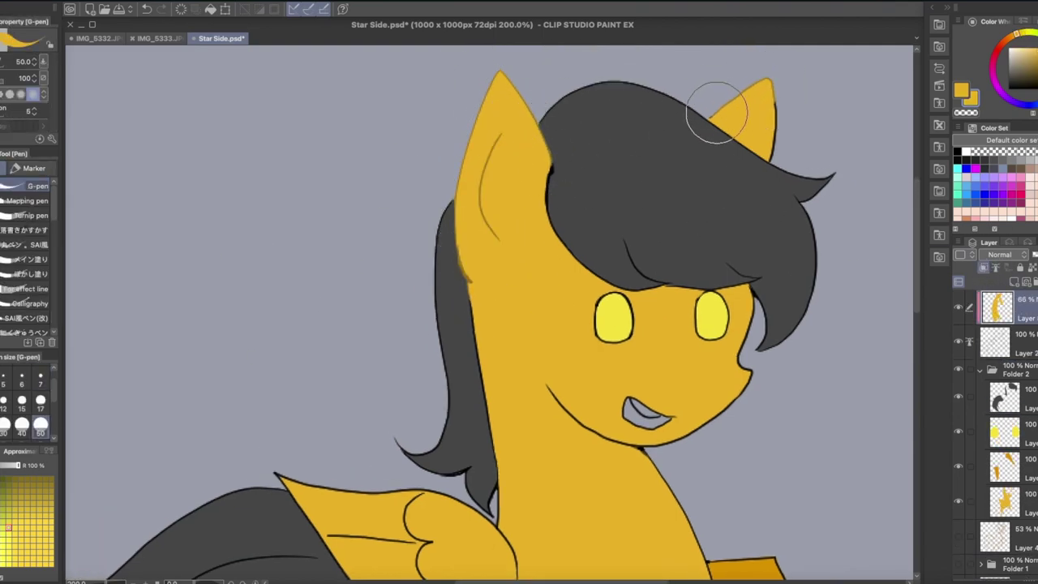
pyautogui.moveTo(740, 357); pyautogui.dragTo(739, 199)
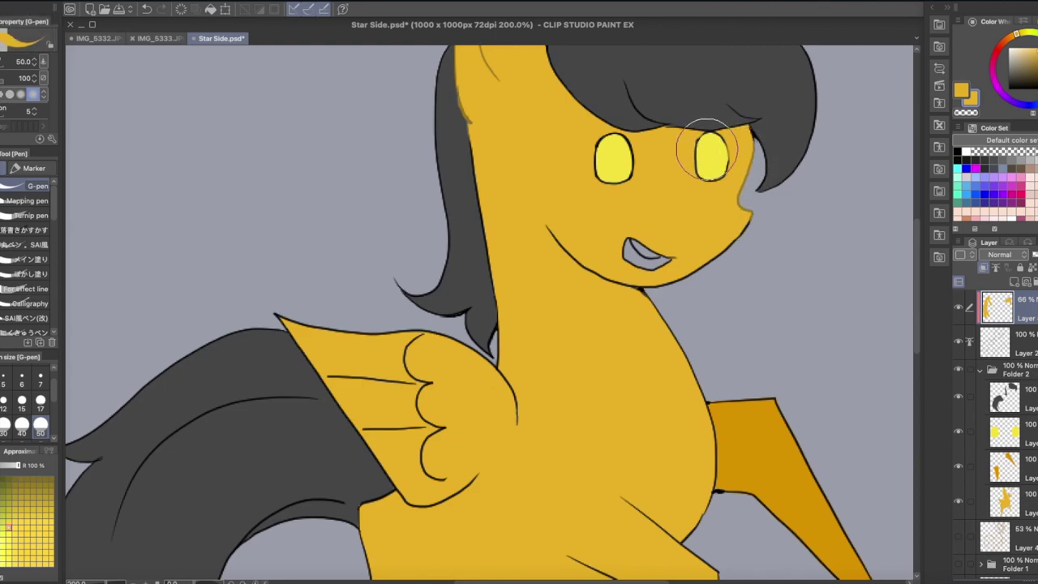
# Step: Tint the outlines of the neck, jaw, chest and raised front leg with golden tones
pyautogui.moveTo(464, 121); pyautogui.dragTo(499, 356)
pyautogui.moveTo(739, 468); pyautogui.dragTo(636, 219)
pyautogui.keyDown('alt'); pyautogui.click(635, 219); pyautogui.keyUp('alt')
pyautogui.moveTo(670, 152); pyautogui.dragTo(809, 399)
# Step: Tint the outlines of the near front leg, belly and both hind legs with golden tones
pyautogui.keyDown('alt'); pyautogui.click(538, 271); pyautogui.keyUp('alt')
pyautogui.moveTo(519, 252); pyautogui.dragTo(582, 294)
pyautogui.moveTo(618, 531)
pyautogui.mouseDown()
pyautogui.moveTo(573, 367)
pyautogui.moveTo(560, 363)
pyautogui.mouseUp()
pyautogui.moveTo(519, 365); pyautogui.dragTo(689, 259)
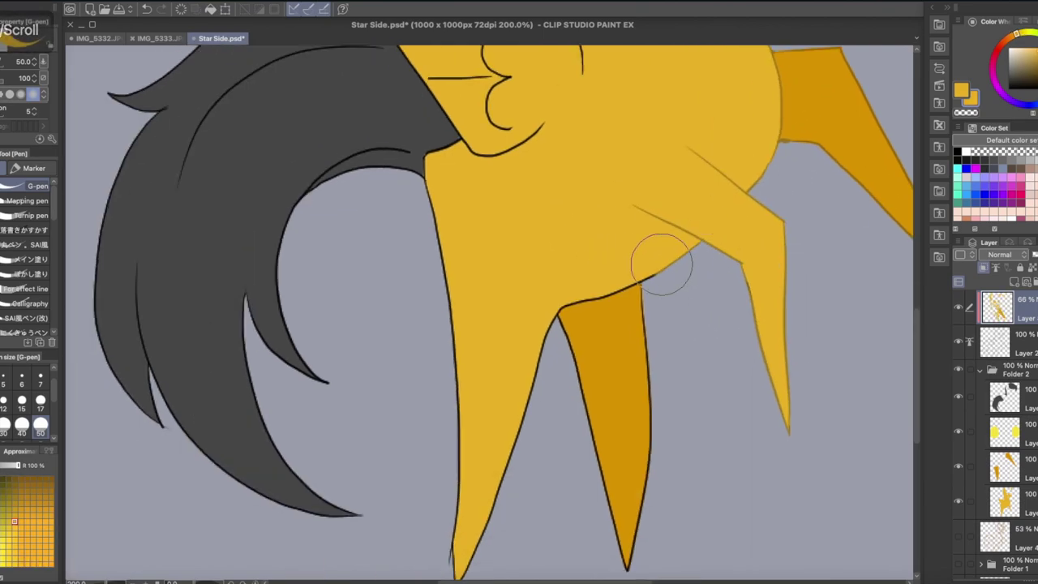
pyautogui.moveTo(643, 366); pyautogui.dragTo(651, 559)
pyautogui.moveTo(604, 519); pyautogui.dragTo(577, 343)
pyautogui.moveTo(657, 261); pyautogui.dragTo(555, 315)
pyautogui.moveTo(456, 568)
pyautogui.mouseDown()
pyautogui.moveTo(445, 259)
pyautogui.moveTo(426, 194)
pyautogui.mouseUp()
# Step: Tint the wing's outline and feather lines with the sampled golden yellow
pyautogui.keyDown('alt'); pyautogui.click(620, 333); pyautogui.keyUp('alt')
pyautogui.moveTo(777, 226); pyautogui.dragTo(804, 232)
pyautogui.moveTo(519, 209); pyautogui.dragTo(696, 203)
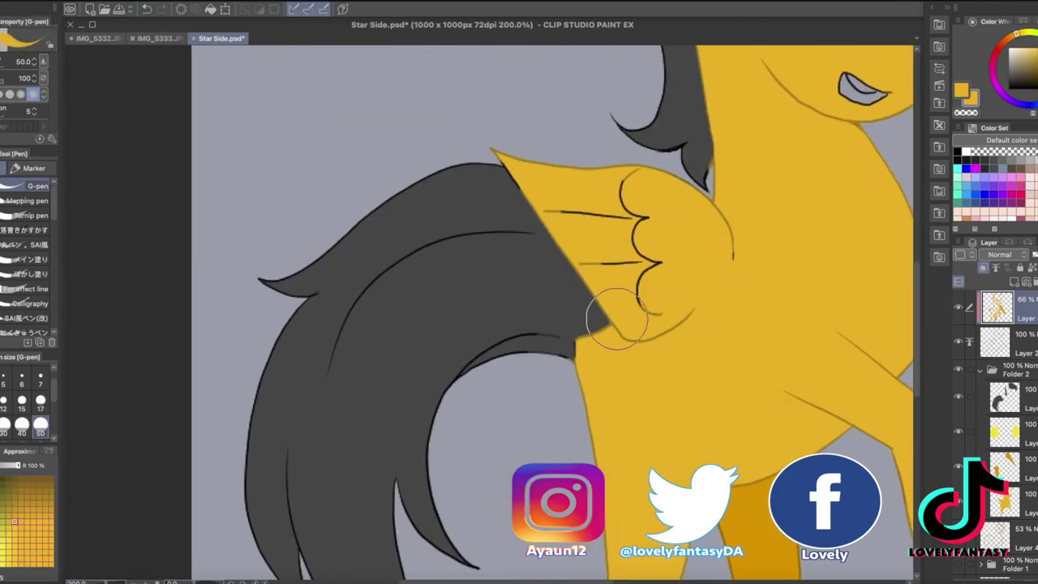
# Step: Tint the tail's outline and inner hair lines with the tail's dark grey
pyautogui.moveTo(321, 417)
pyautogui.mouseDown()
pyautogui.moveTo(328, 358)
pyautogui.moveTo(360, 268)
pyautogui.mouseUp()
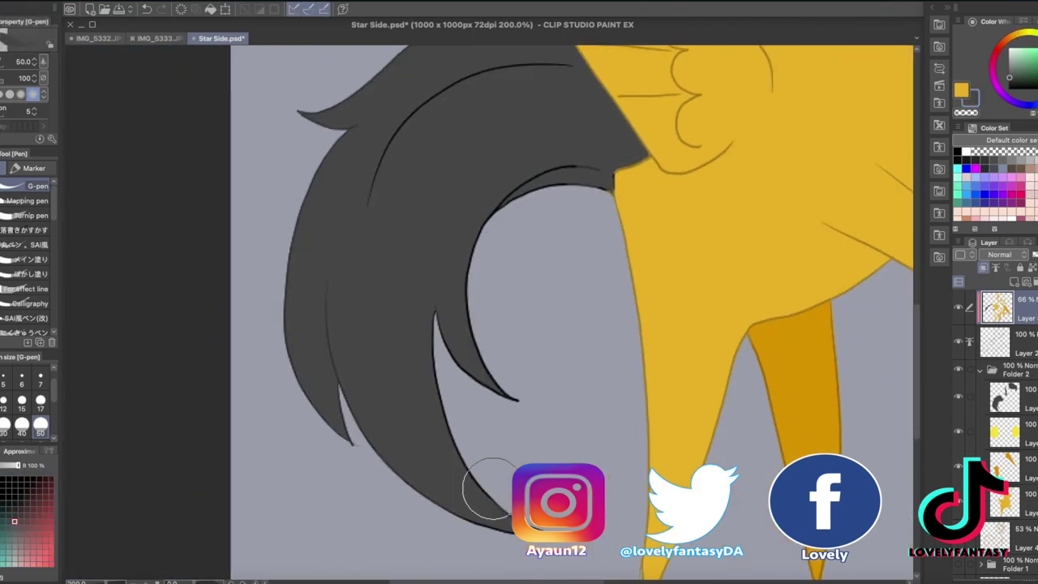
pyautogui.scroll(-3, 613, 180)
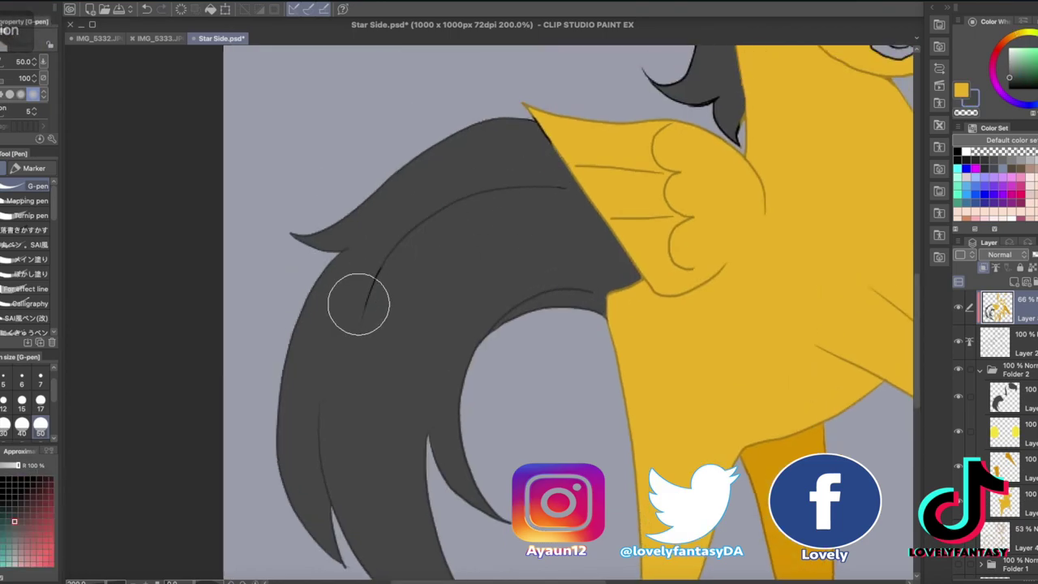
pyautogui.moveTo(528, 88); pyautogui.dragTo(352, 322)
# Step: Reduce the G-pen to size 30 and tint the outlines of the mane behind the neck dark grey
pyautogui.press('[')
pyautogui.press('[')
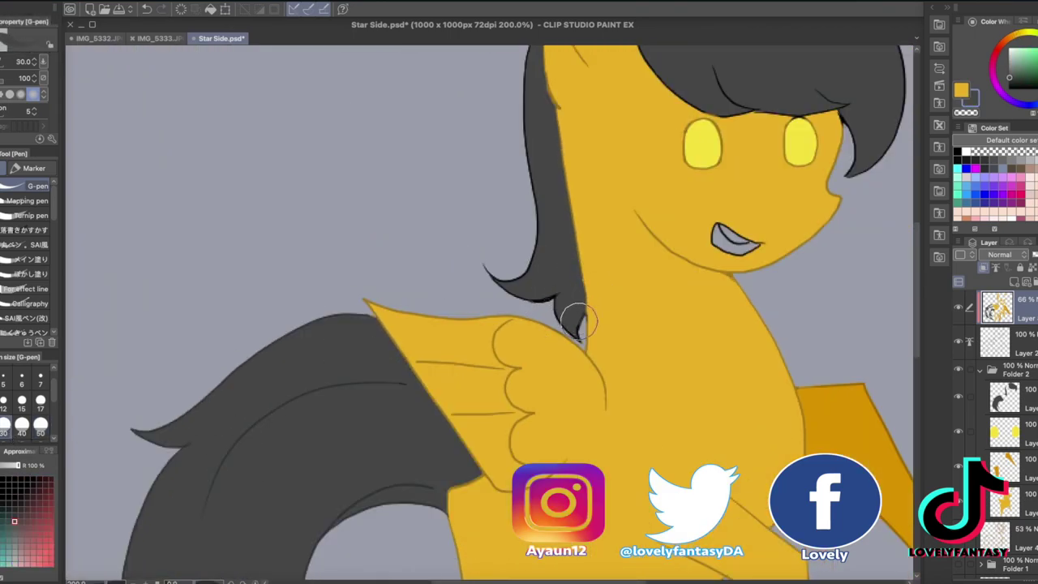
pyautogui.scroll(-2, 510, 243)
pyautogui.scroll(2, 482, 255)
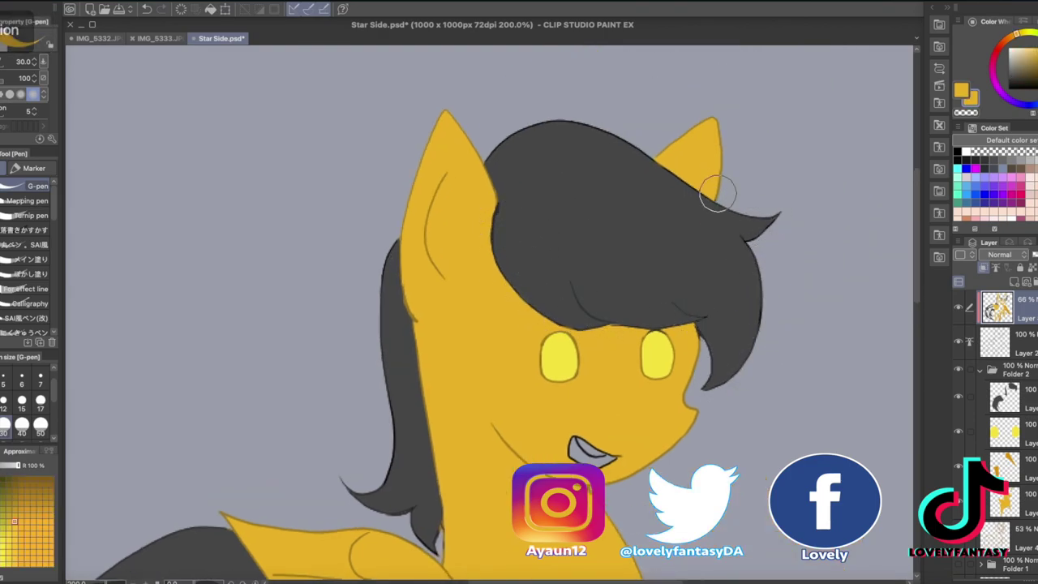
# Step: Tint the forelock's outline and strand lines dark grey, and the mouth's outline golden
pyautogui.hotkey('ctrl', '0')
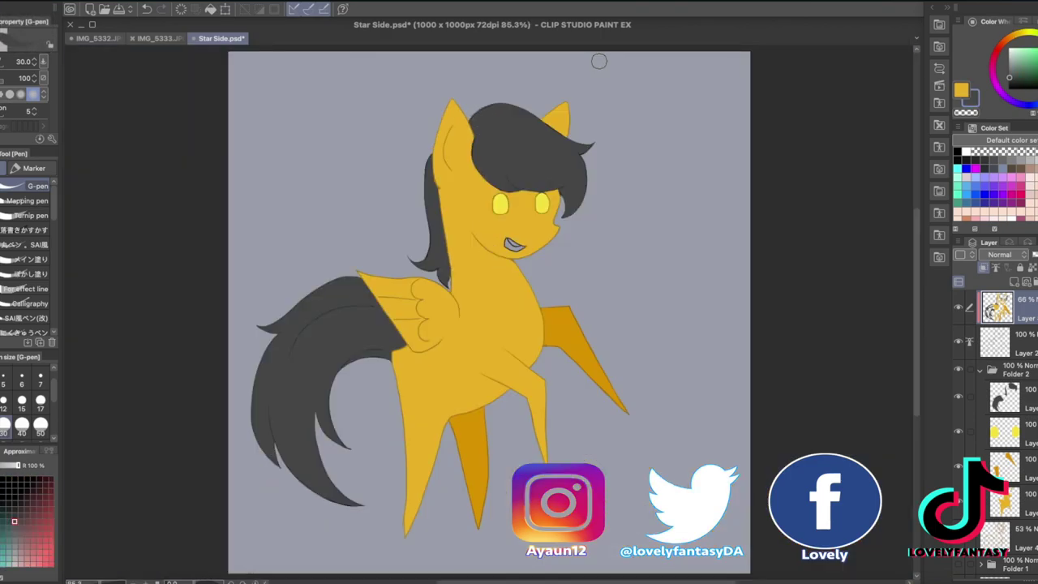
pyautogui.scroll(3, 356, 273)
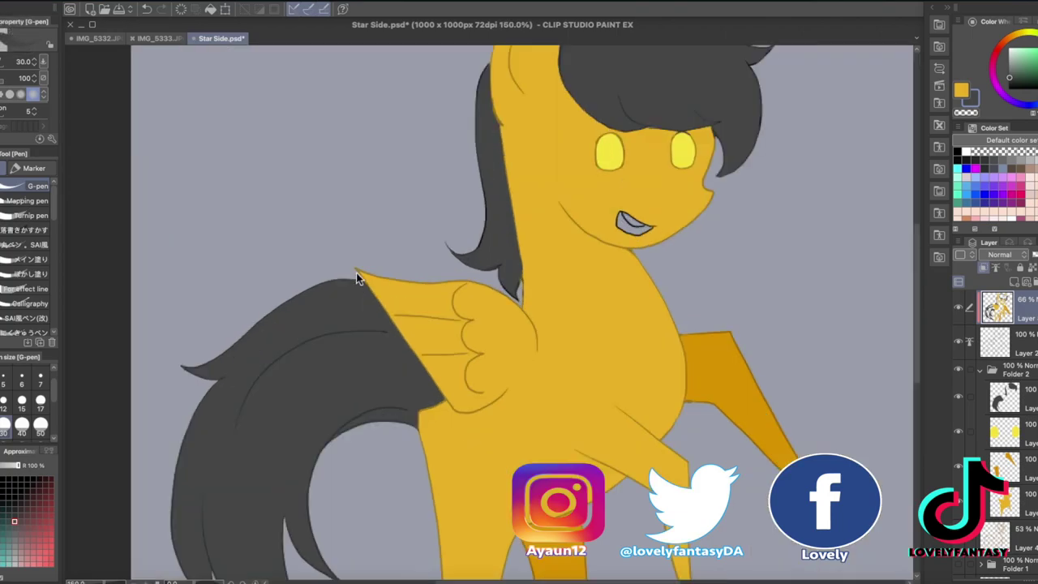
pyautogui.moveTo(501, 269); pyautogui.dragTo(237, 560)
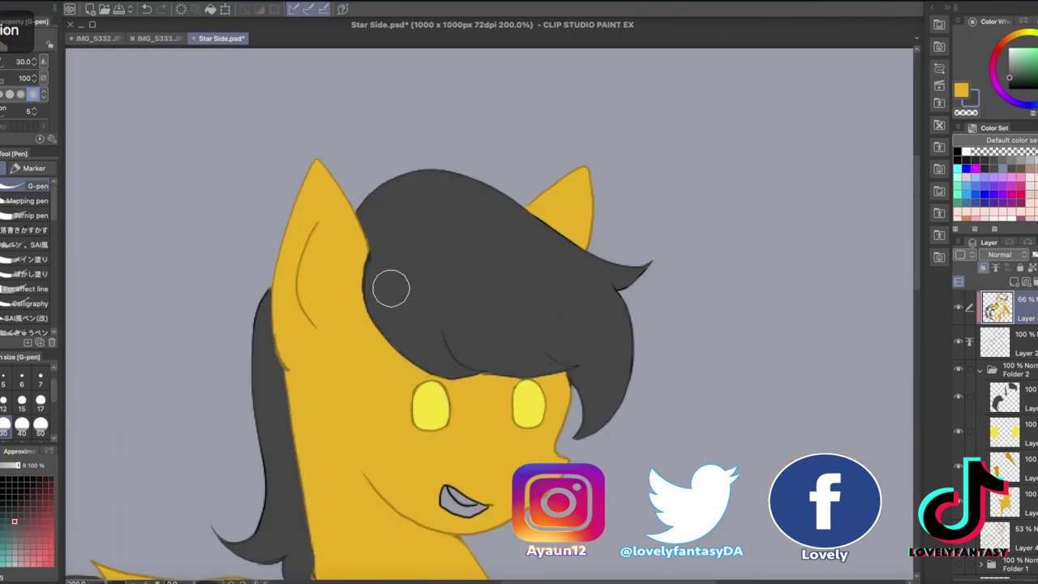
pyautogui.moveTo(487, 372); pyautogui.dragTo(529, 224)
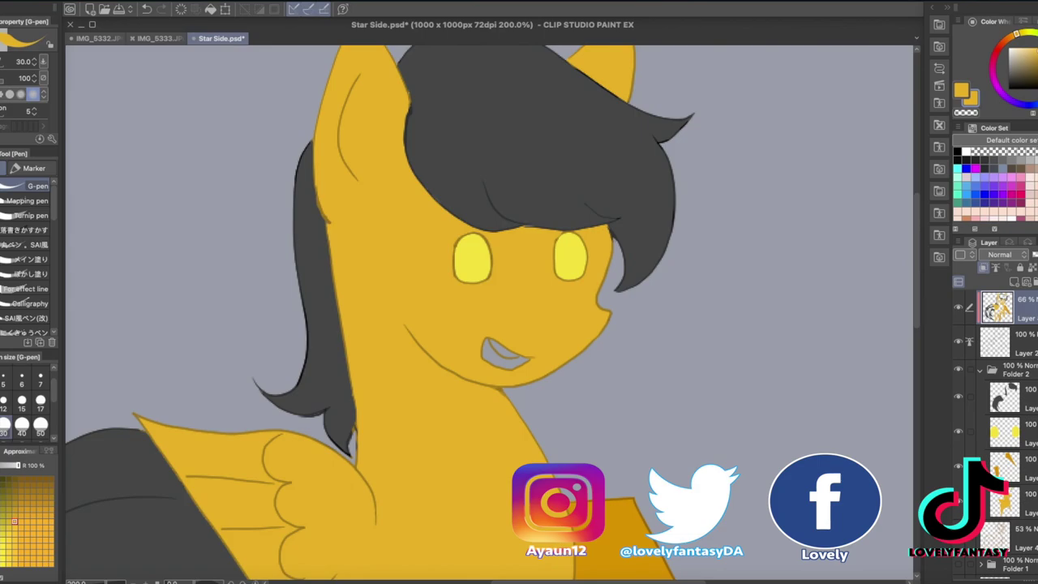
# Step: Fill the mouth interior orange-red and the teeth white on separate new layers in Folder 2
pyautogui.hotkey('ctrl', 'shift', 'n')
pyautogui.scroll(4, 448, 398)
pyautogui.press('w')
pyautogui.click(627, 225)
pyautogui.press('g')
pyautogui.click(627, 224)
pyautogui.click(966, 152)
pyautogui.click(641, 182)
pyautogui.hotkey('ctrl', '0')
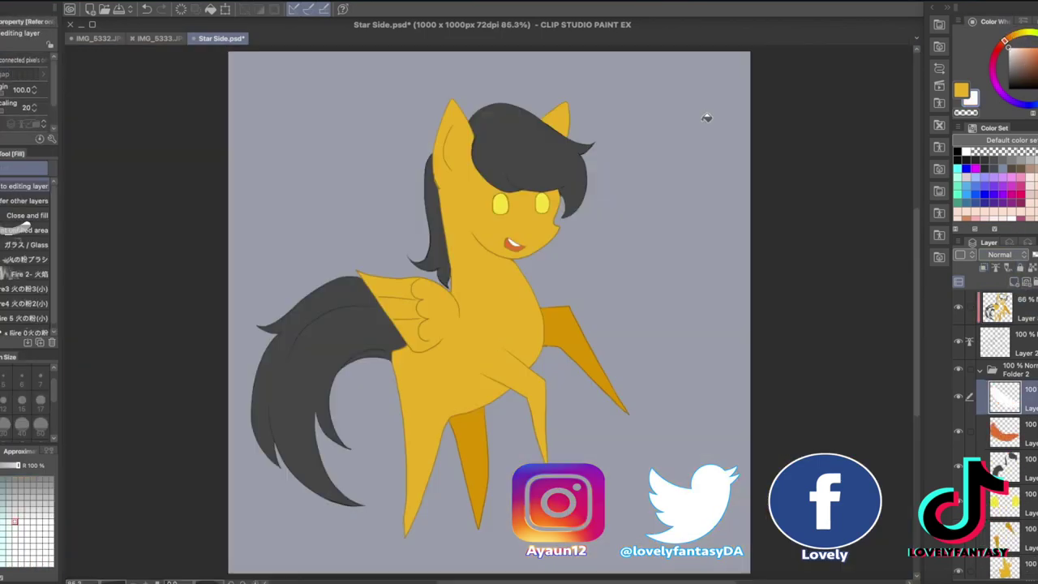
# Step: Paint white highlight spots in both eyes with the G-pen on the layer below the hair color
pyautogui.moveTo(703, 124); pyautogui.dragTo(724, 160)
pyautogui.click(1006, 501)
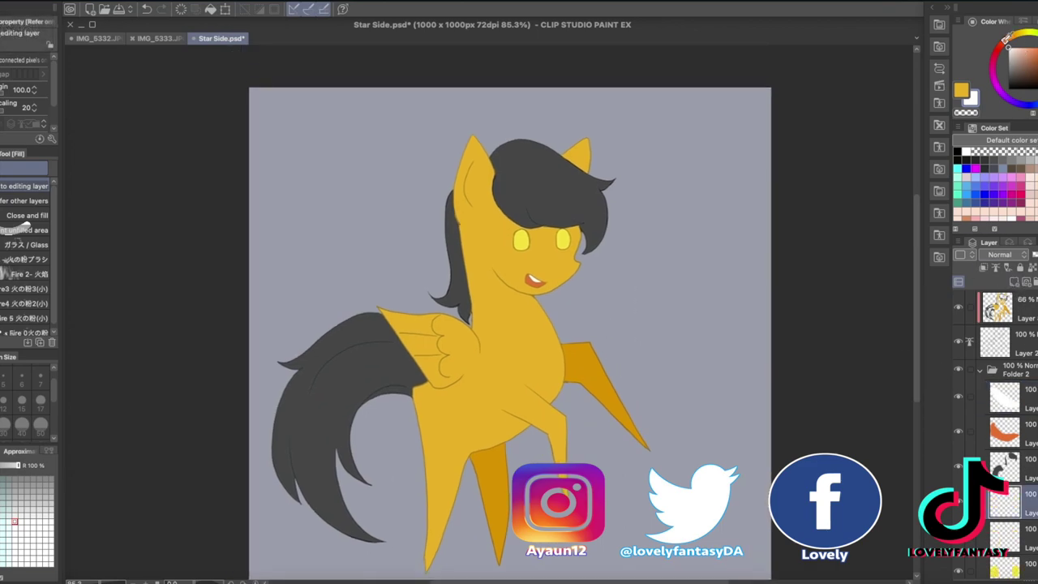
pyautogui.press('p')
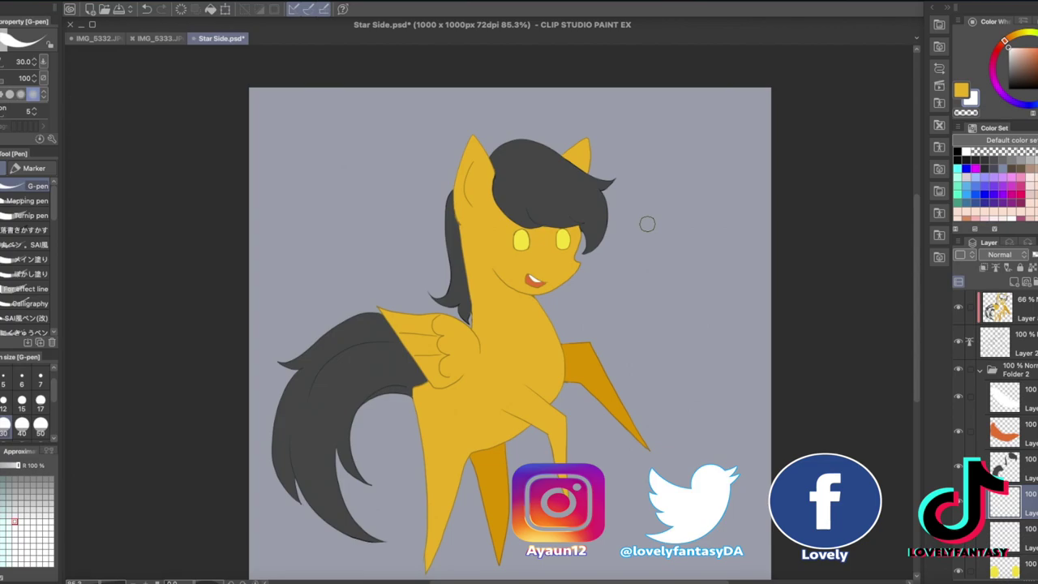
pyautogui.scroll(3, 647, 224)
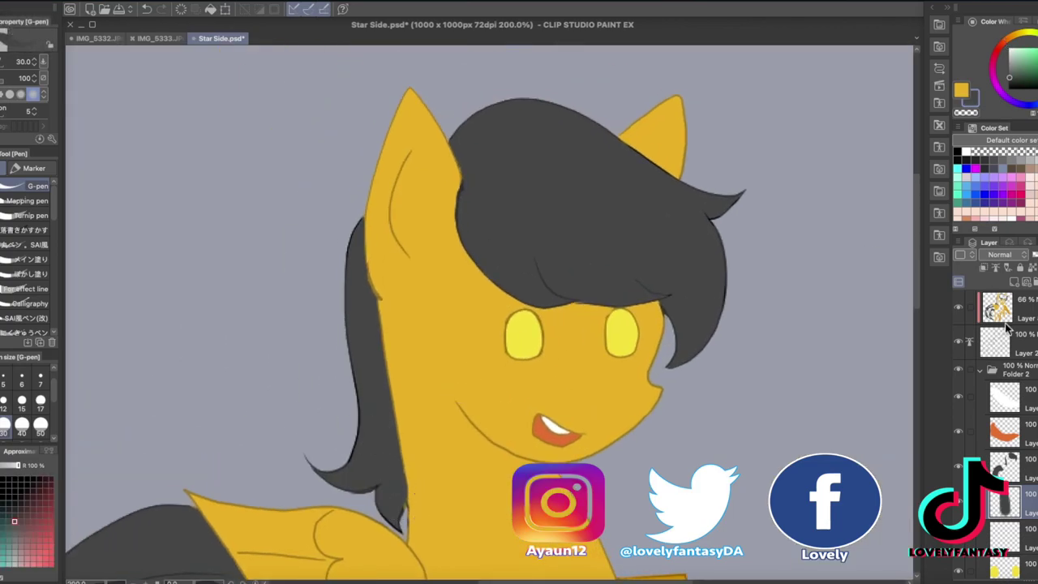
pyautogui.click(615, 326)
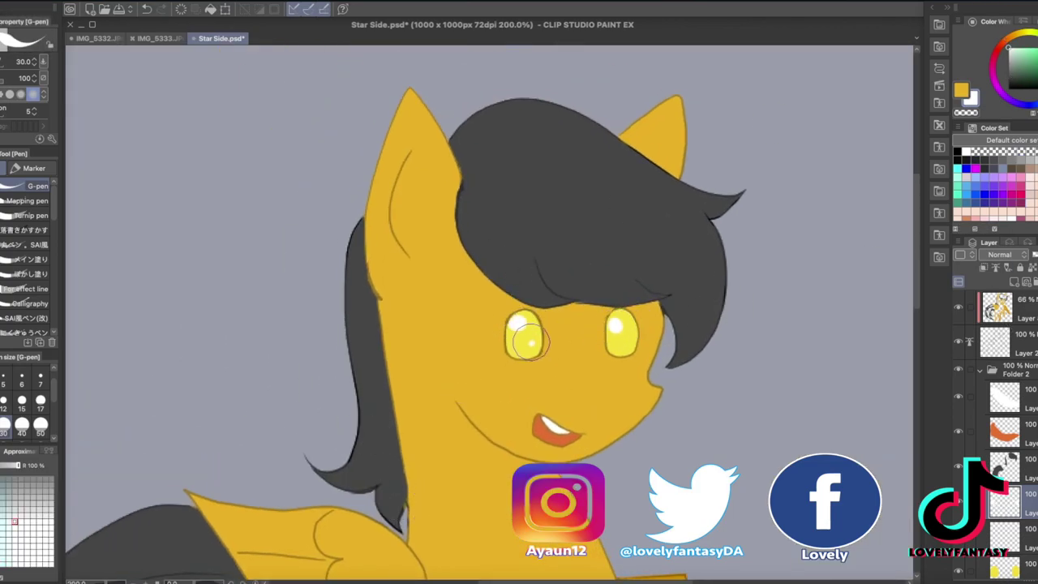
# Step: Return to the 66% line-tint layer and tint the forelock's remaining dark edges and strand lines dark grey
pyautogui.click(1004, 309)
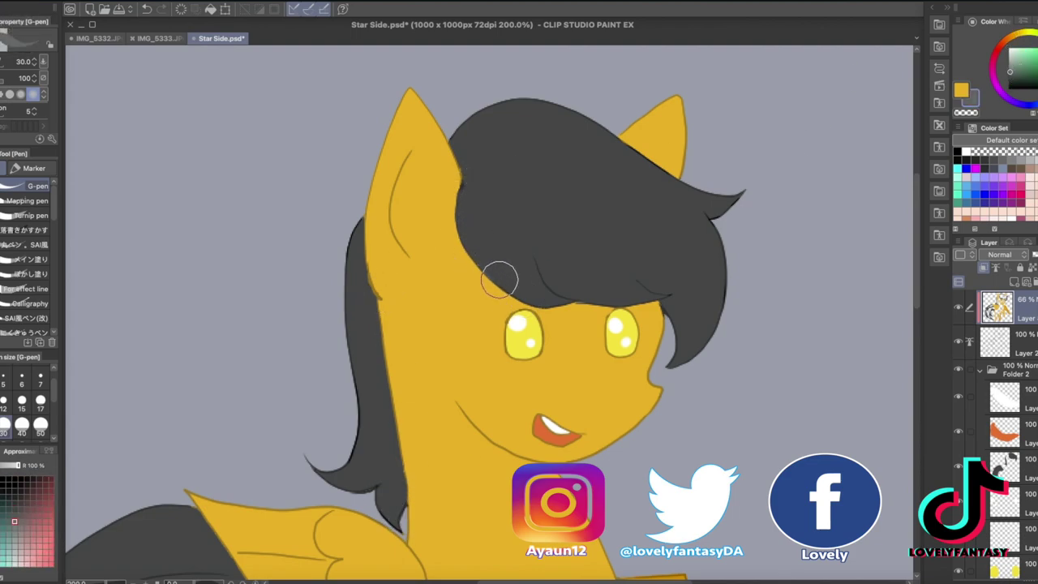
pyautogui.press('b')
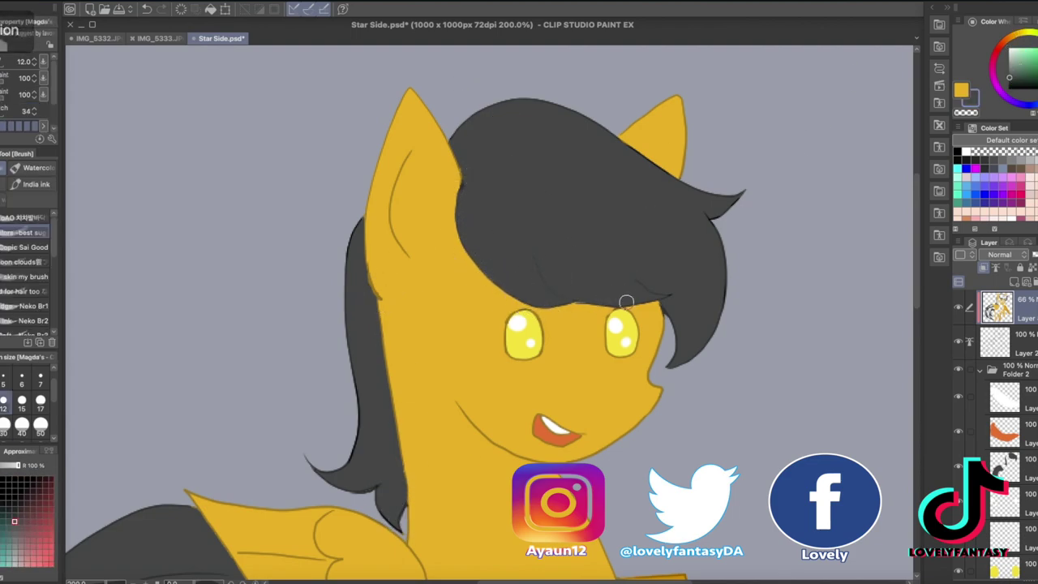
pyautogui.hotkey('ctrl', '0')
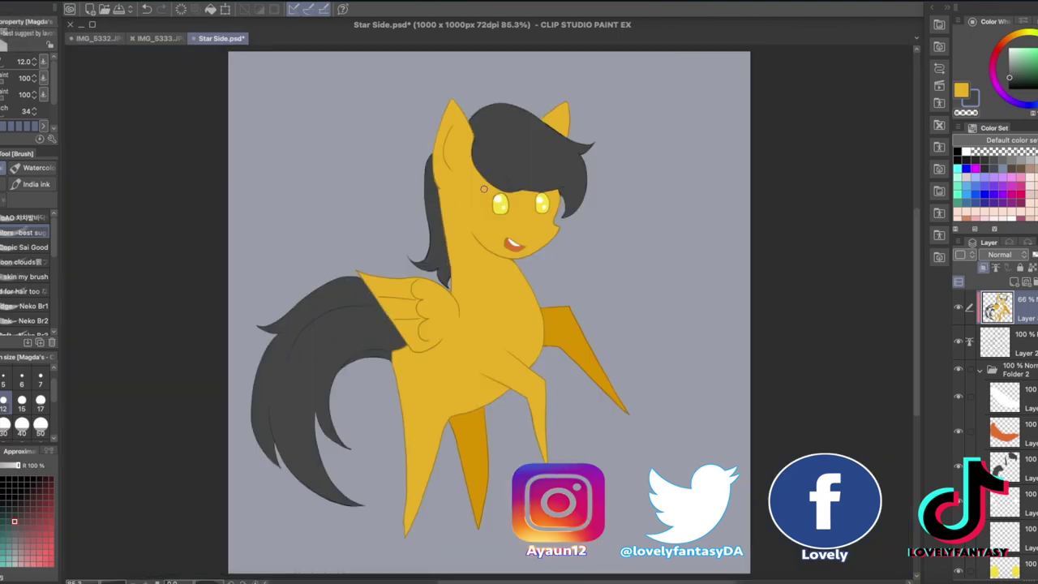
# Step: On a new top layer, draw the far wing's outline in black between the near wing and the mane with a size 7 G-pen
pyautogui.hotkey('ctrl', 'shift', 'n')
pyautogui.scroll(5, 455, 276)
pyautogui.press('p')
pyautogui.press('[')
pyautogui.press('[')
pyautogui.press('[')
pyautogui.press('[')
pyautogui.press('[')
pyautogui.press('[')
pyautogui.press('[')
pyautogui.press('[')
pyautogui.moveTo(313, 332); pyautogui.dragTo(475, 127)
pyautogui.hotkey('ctrl', 'z')
pyautogui.moveTo(291, 355); pyautogui.dragTo(320, 321)
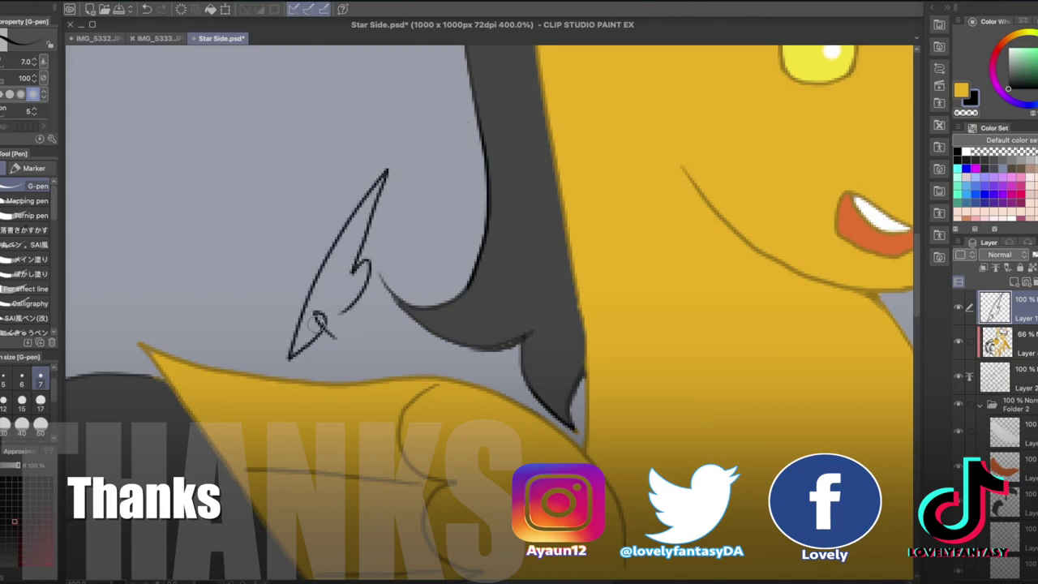